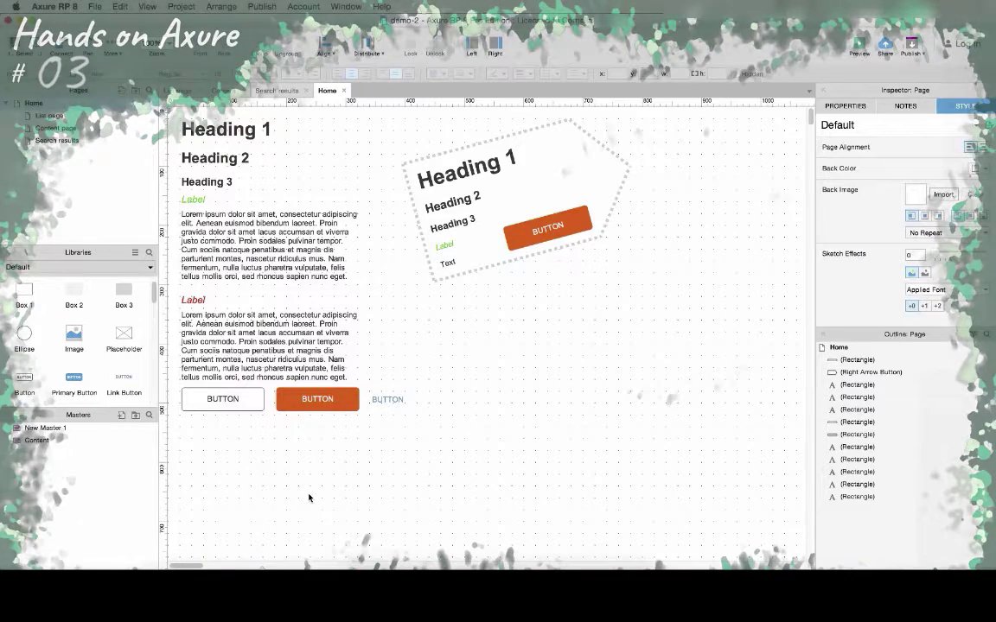
- Link the rotated orange button to the List page through Create Link
{"action": "left_click", "coordinate": [566, 222]}
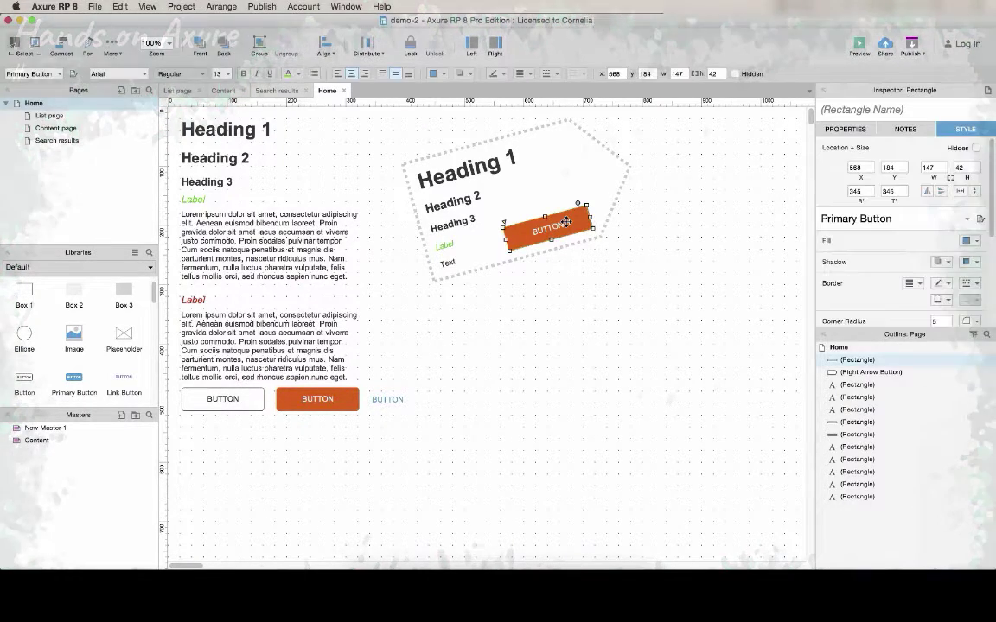
{"action": "left_click", "coordinate": [847, 129]}
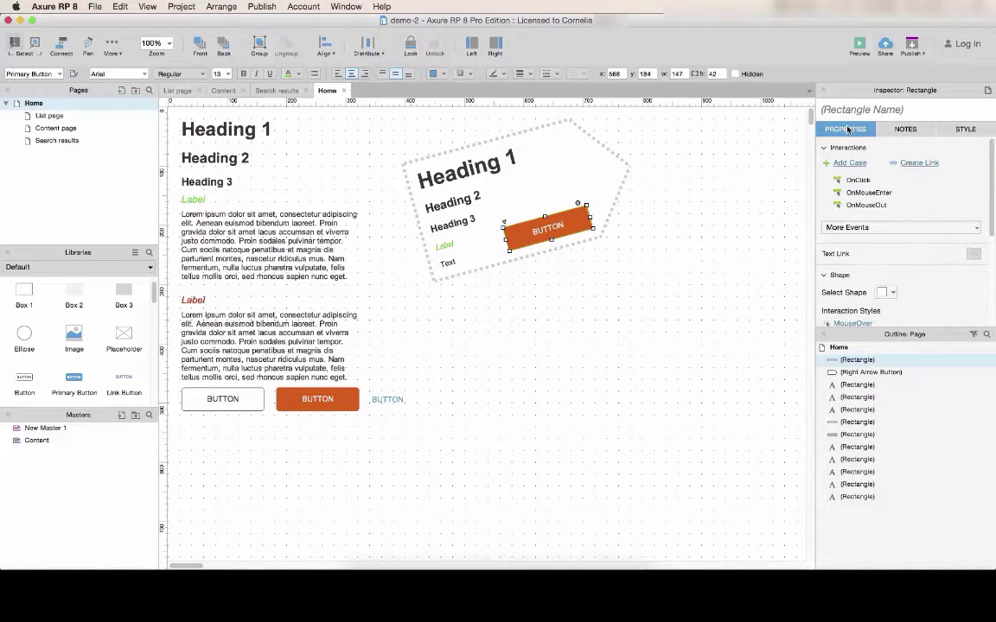
{"action": "left_click", "coordinate": [919, 163]}
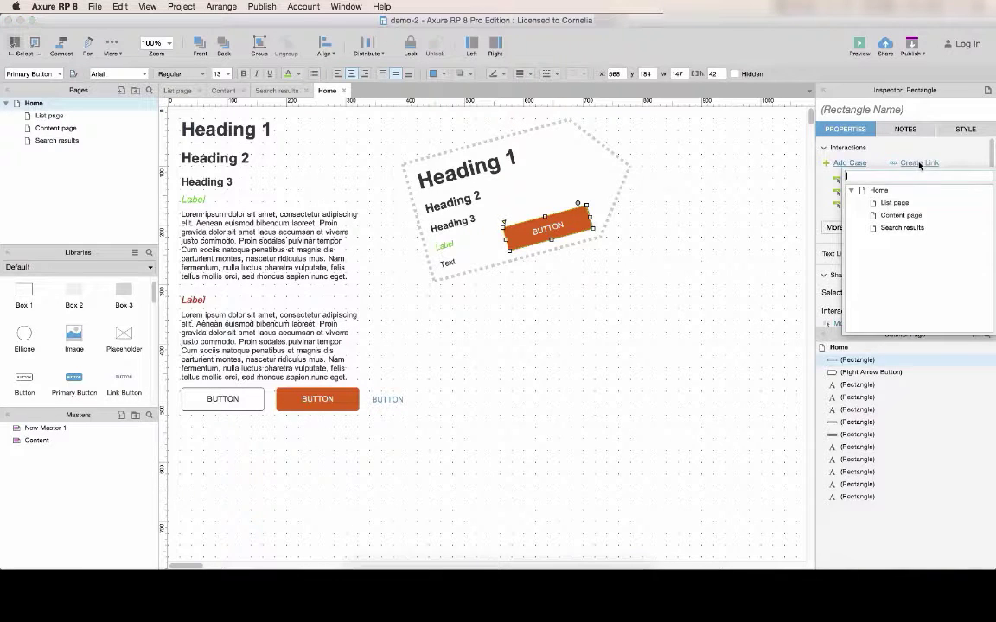
{"action": "left_click", "coordinate": [887, 204]}
{"action": "left_click", "coordinate": [645, 298]}
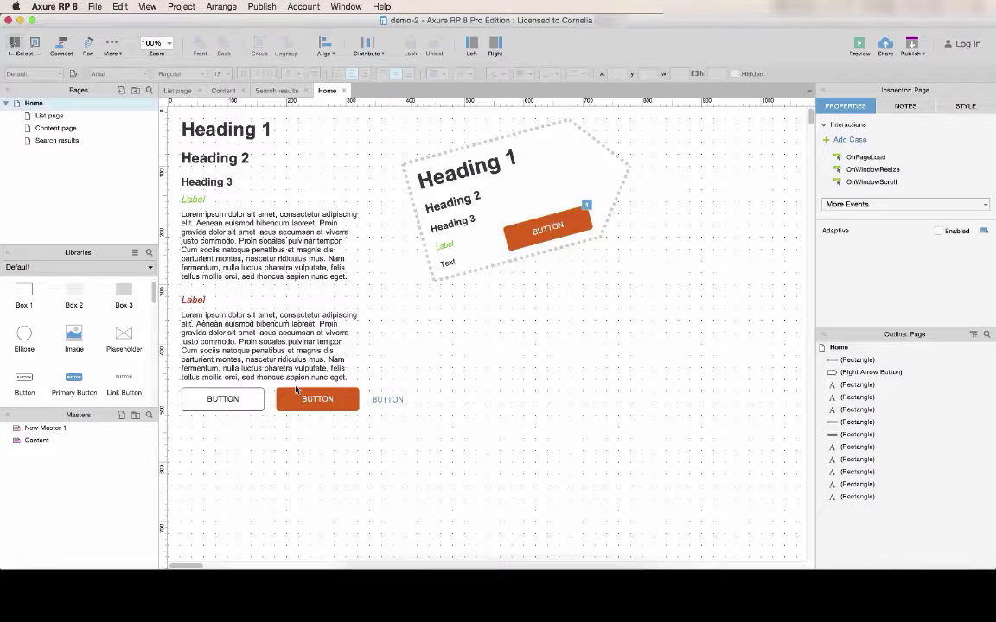
{"action": "left_click", "coordinate": [584, 205]}
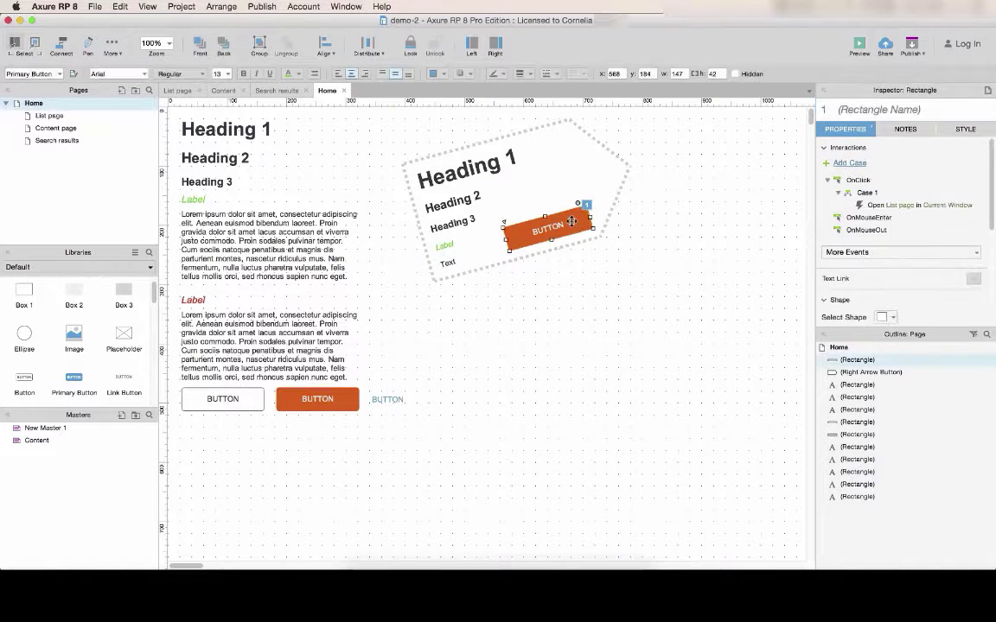
- Set the List page link to open in a New Window/Tab in the Case Editor
{"action": "double_click", "coordinate": [875, 206]}
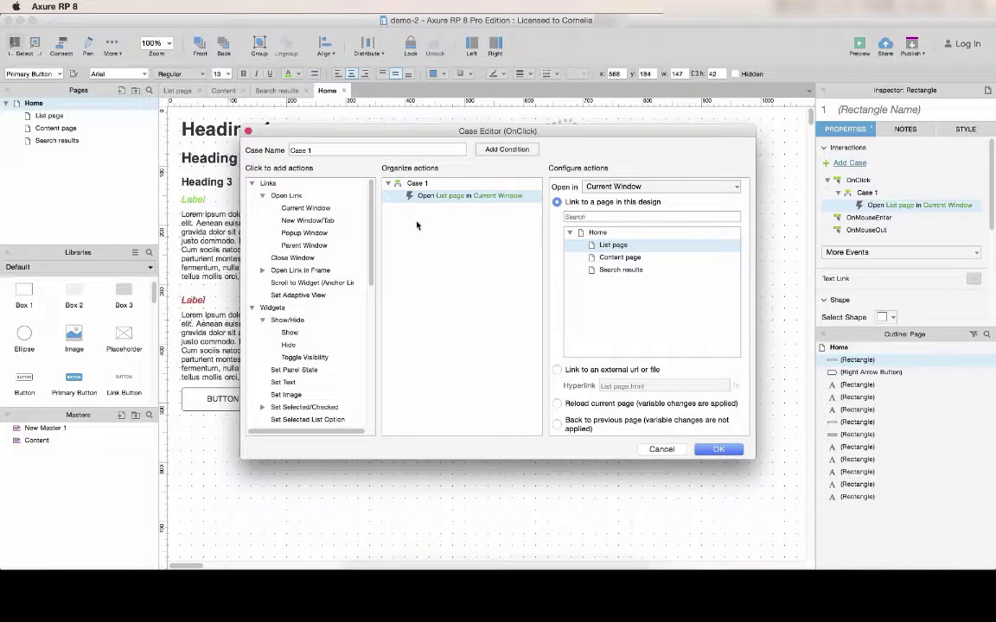
{"action": "left_click", "coordinate": [678, 187]}
{"action": "left_click", "coordinate": [670, 216]}
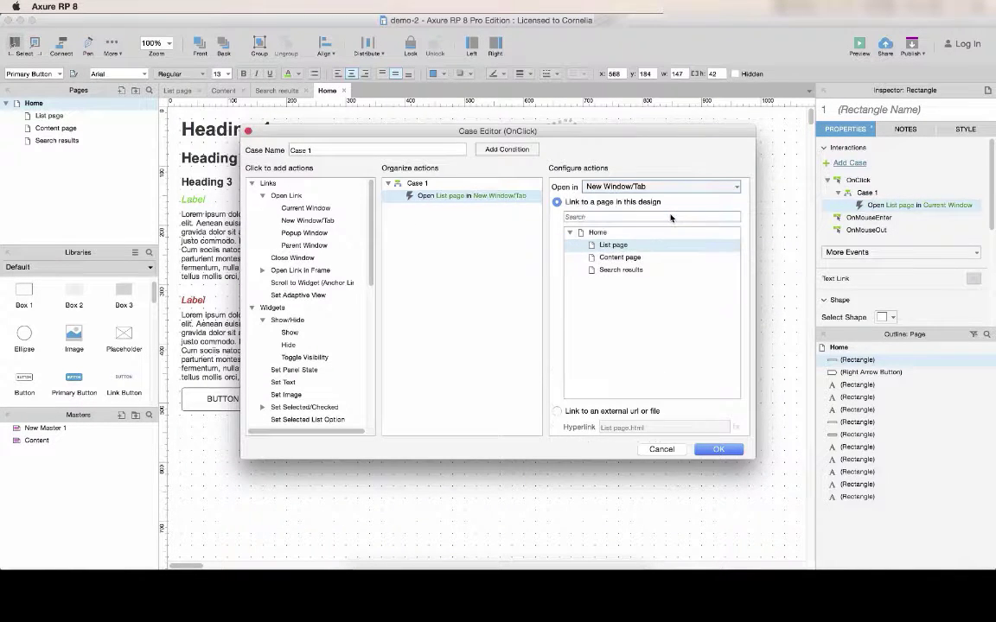
{"action": "left_click", "coordinate": [615, 411]}
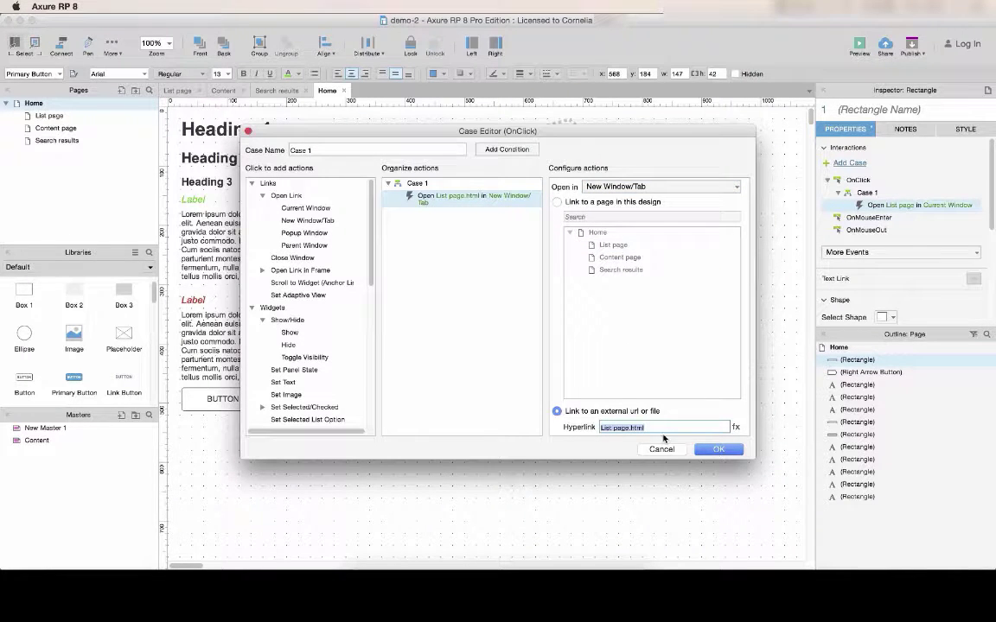
{"action": "left_click", "coordinate": [582, 203]}
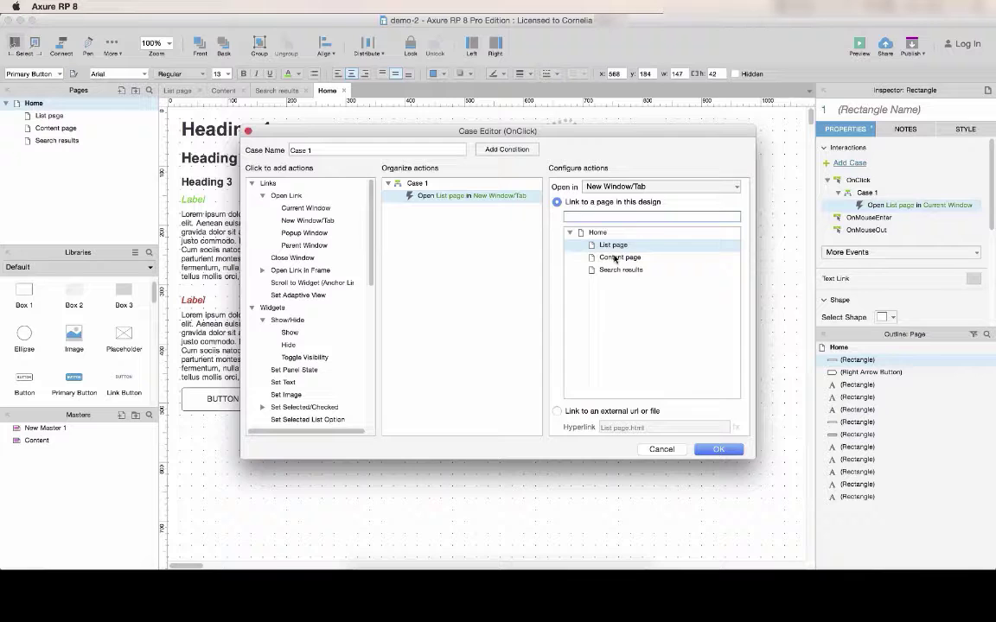
{"action": "left_click", "coordinate": [718, 449]}
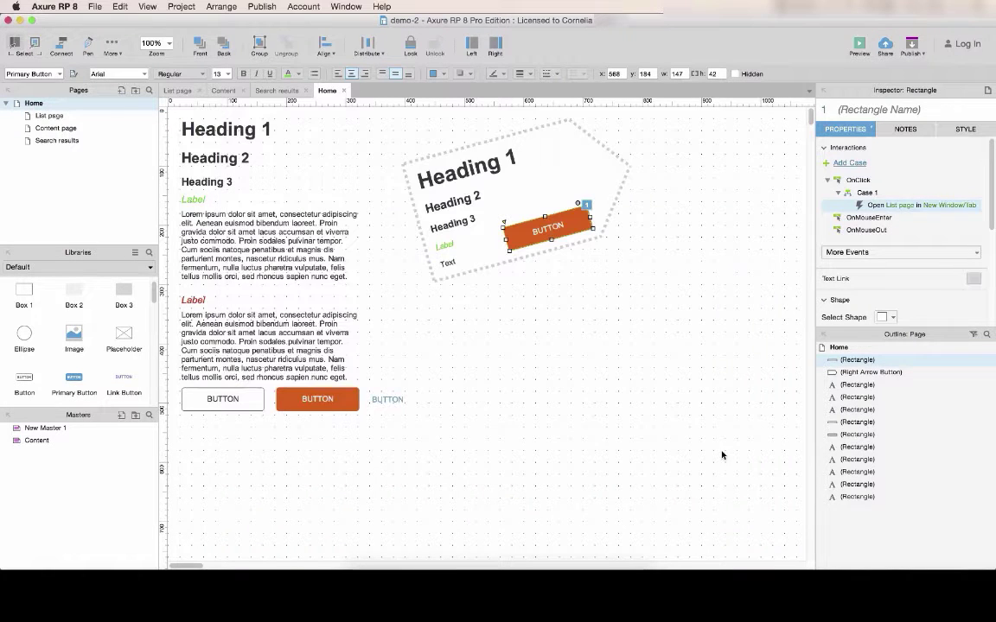
{"action": "left_click", "coordinate": [859, 47]}
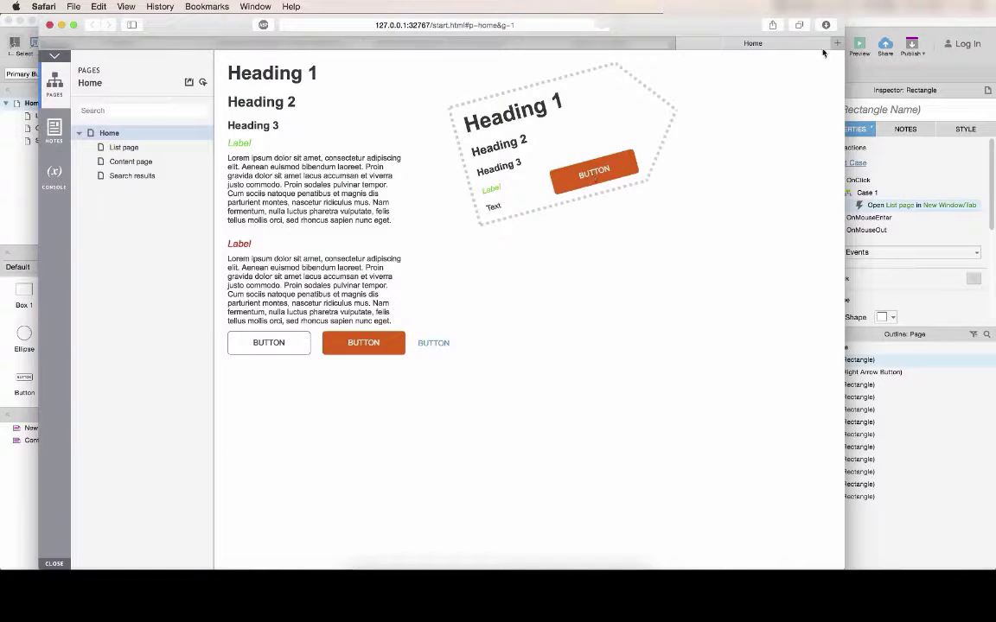
{"action": "left_click", "coordinate": [870, 27]}
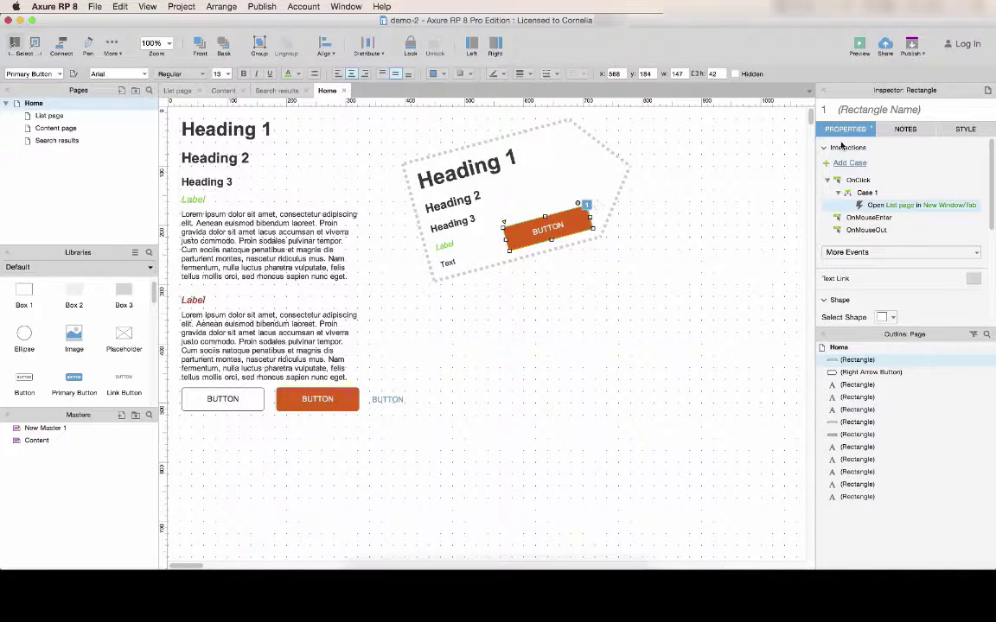
- Turn on a custom fill colour in the rotated button's MouseOver style
{"action": "scroll", "coordinate": [861, 225], "scroll_direction": "down", "scroll_amount": 4}
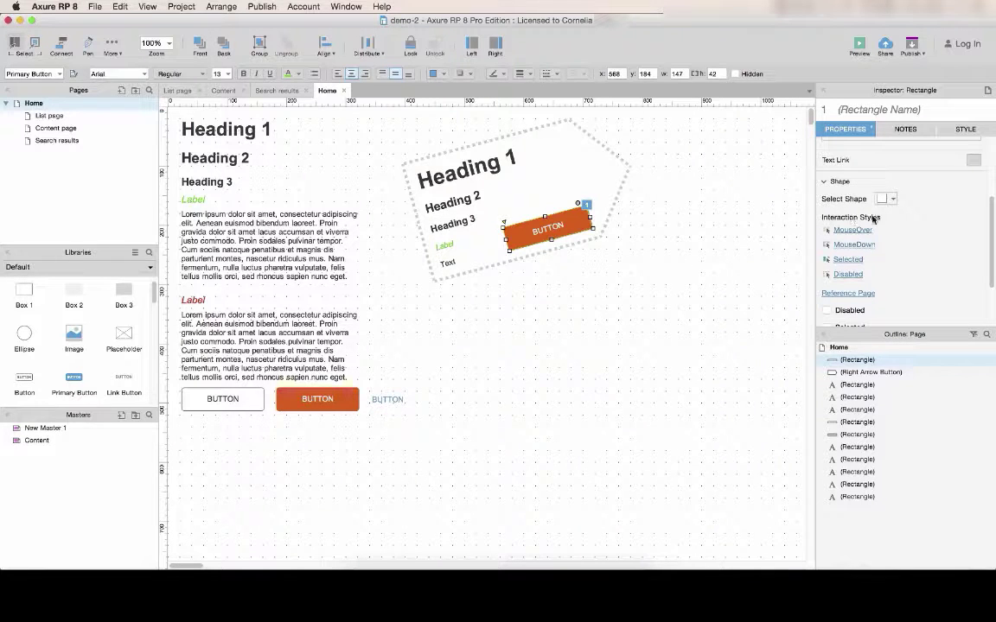
{"action": "left_click", "coordinate": [853, 230]}
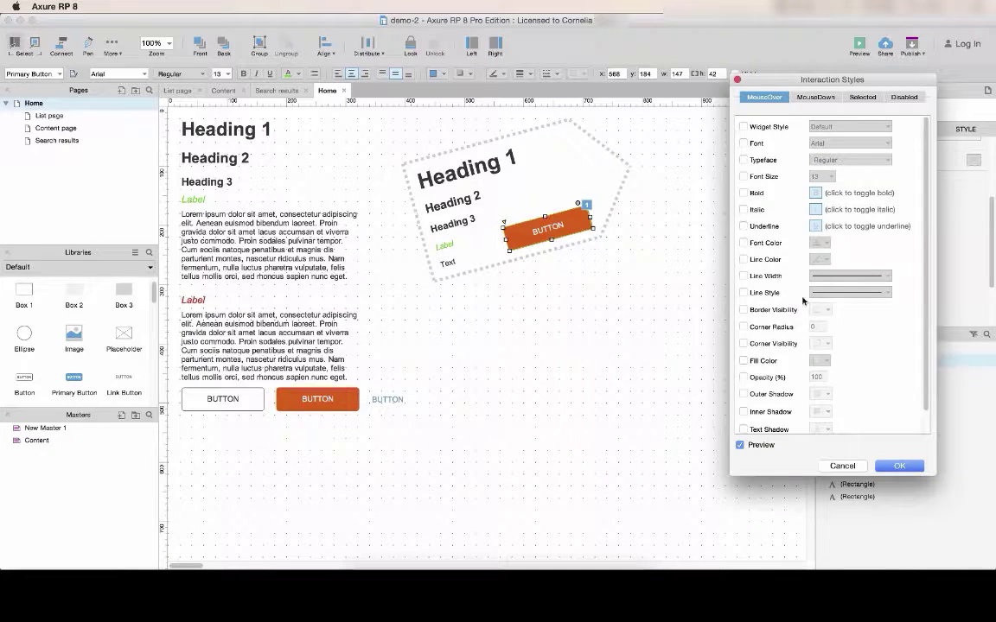
{"action": "scroll", "coordinate": [782, 285], "scroll_direction": "down", "scroll_amount": 2}
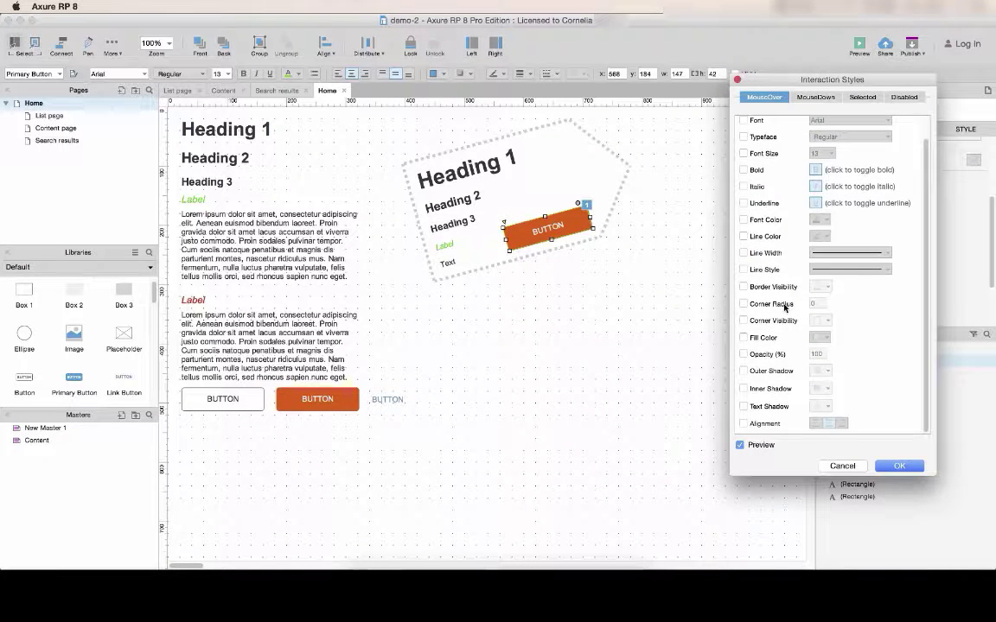
{"action": "left_click", "coordinate": [743, 337]}
{"action": "left_click", "coordinate": [826, 338]}
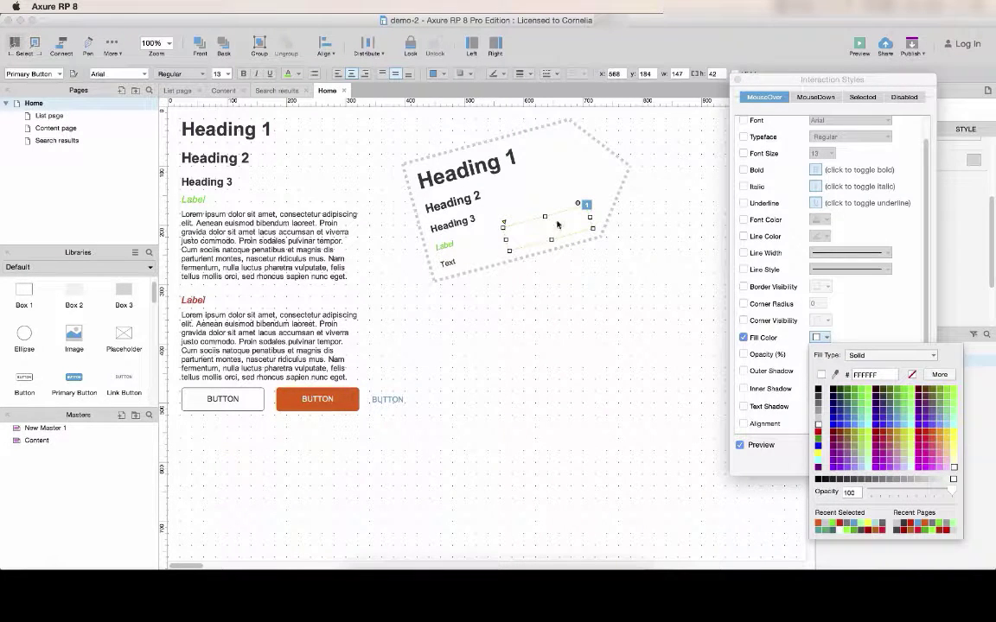
- Try several hover colours, settle on red #FF3300, and confirm the MouseOver style
{"action": "left_click", "coordinate": [851, 388]}
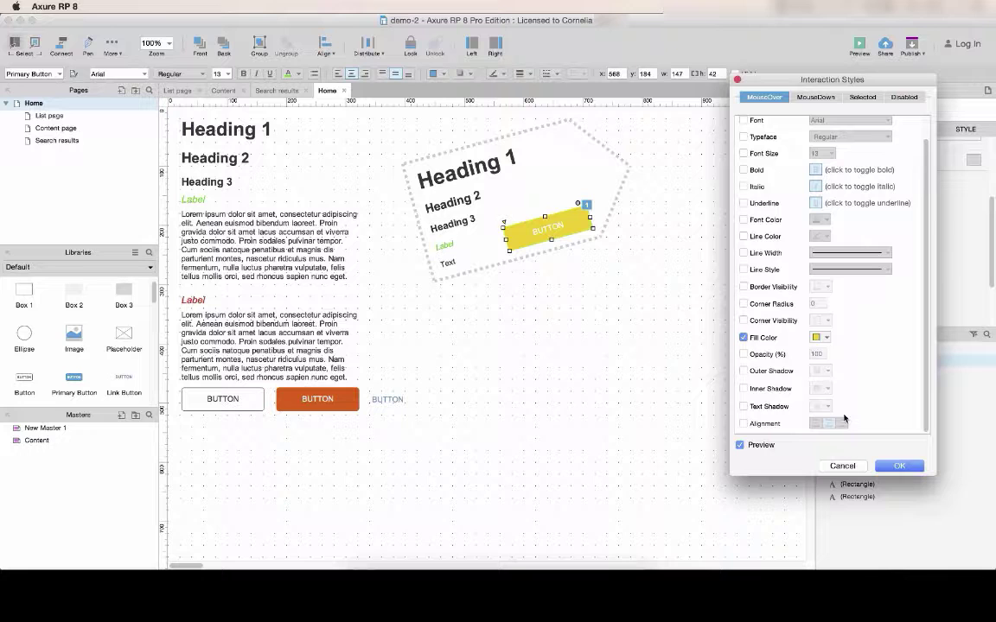
{"action": "left_click", "coordinate": [826, 338]}
{"action": "left_click", "coordinate": [826, 390]}
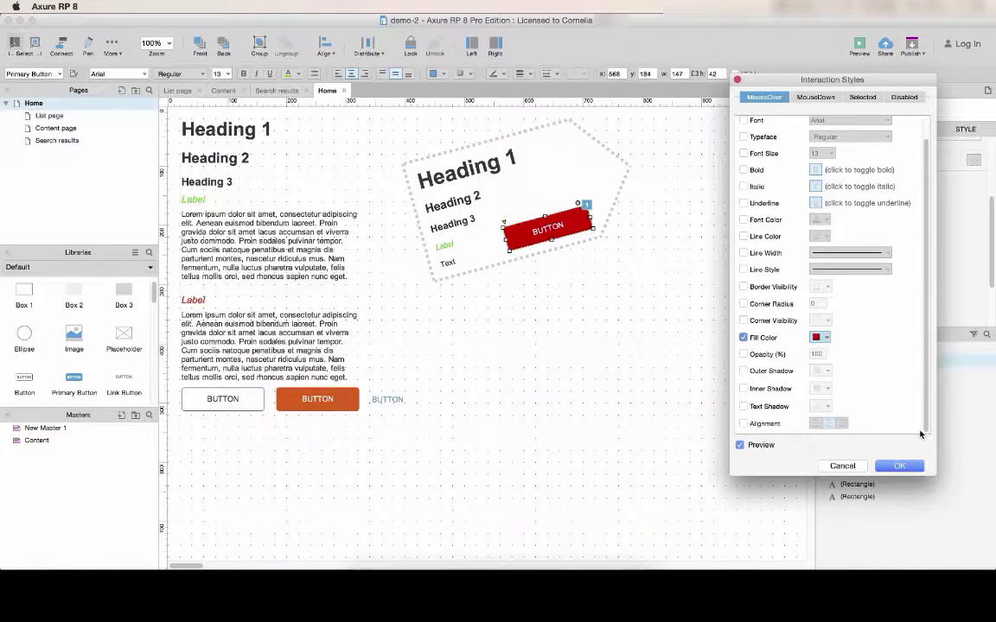
{"action": "left_click", "coordinate": [825, 337]}
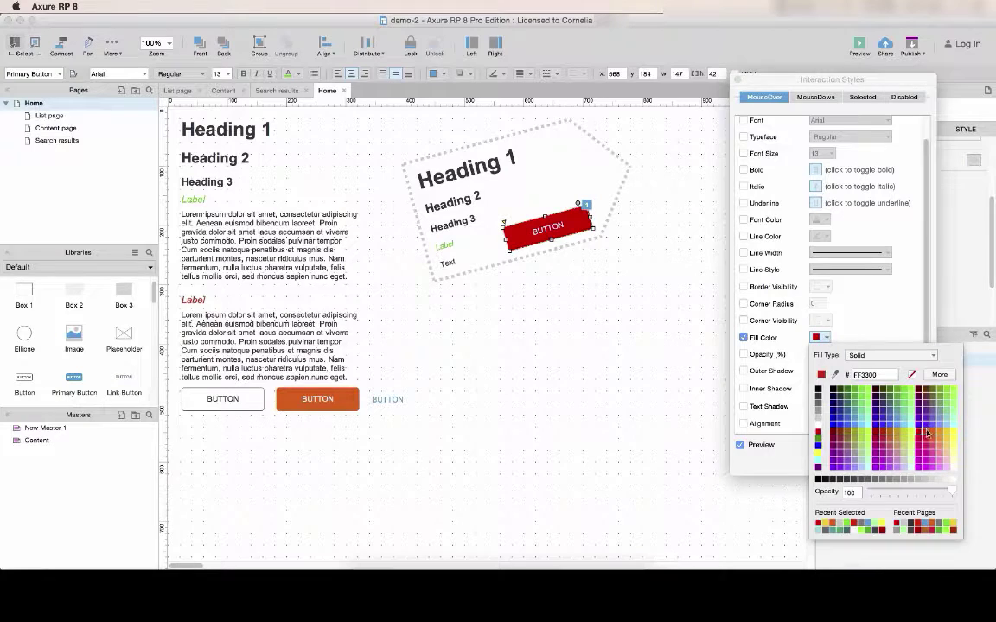
{"action": "left_click", "coordinate": [927, 433]}
{"action": "left_click", "coordinate": [826, 338]}
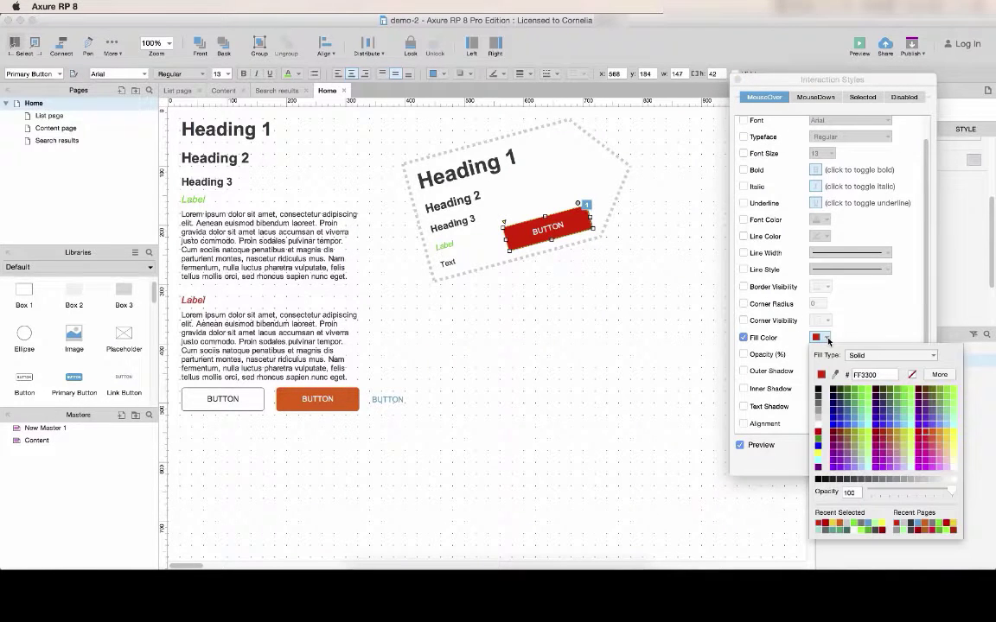
{"action": "left_click", "coordinate": [892, 434]}
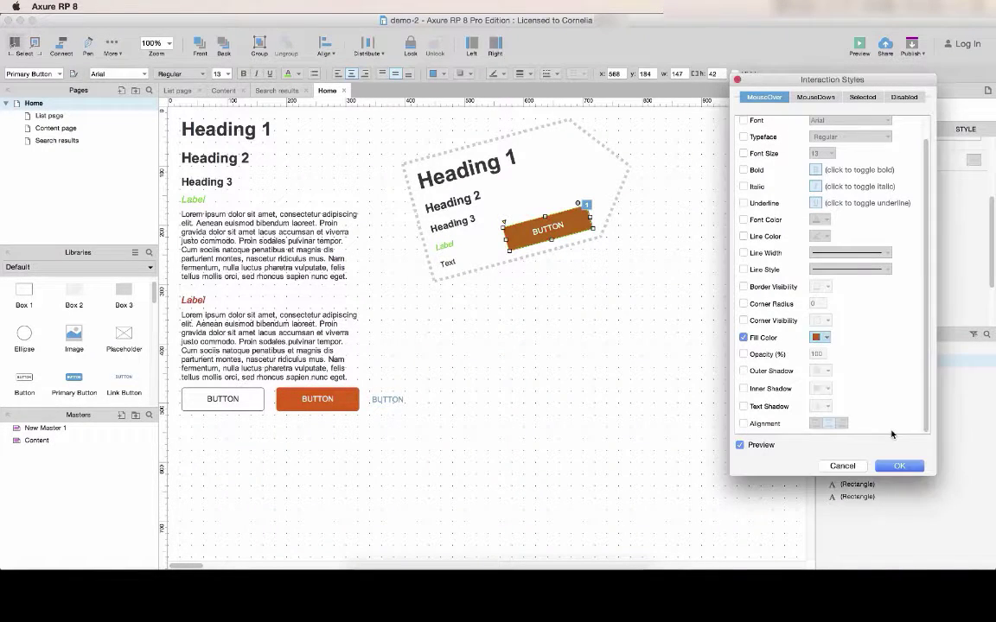
{"action": "left_click", "coordinate": [825, 337]}
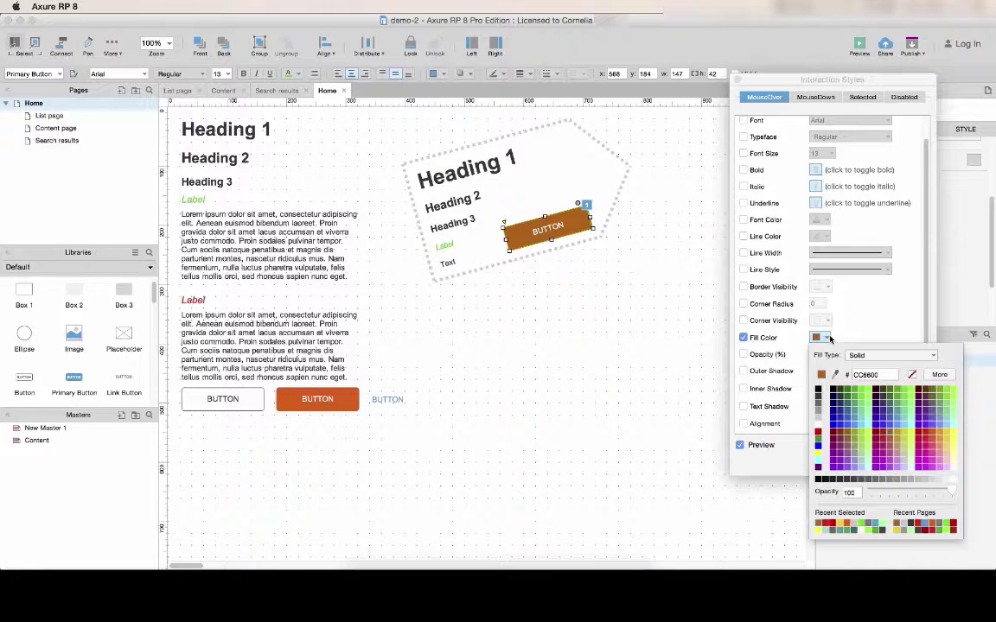
{"action": "left_click", "coordinate": [846, 434]}
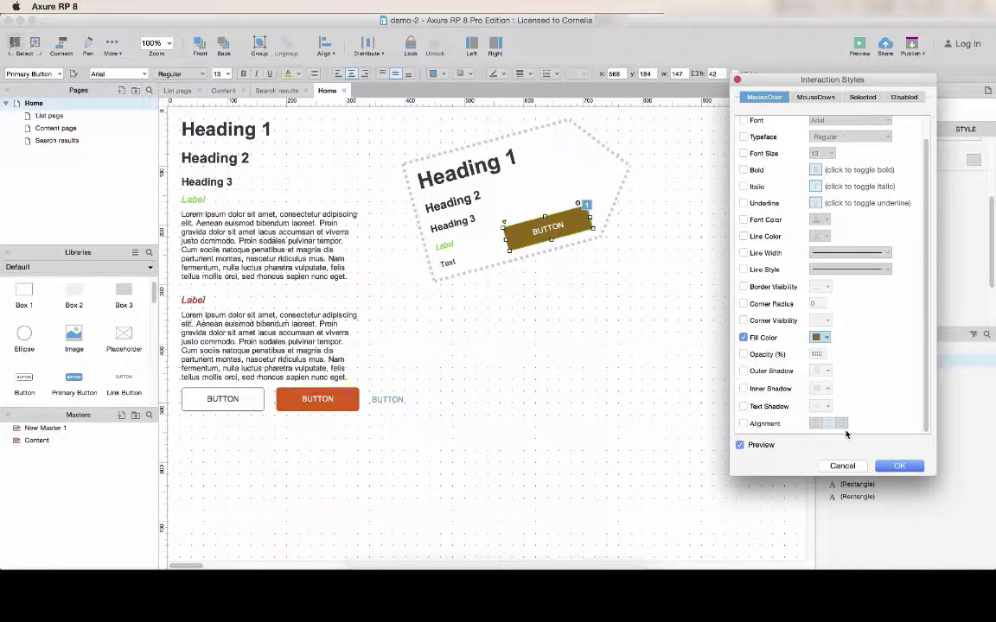
{"action": "left_click", "coordinate": [826, 337]}
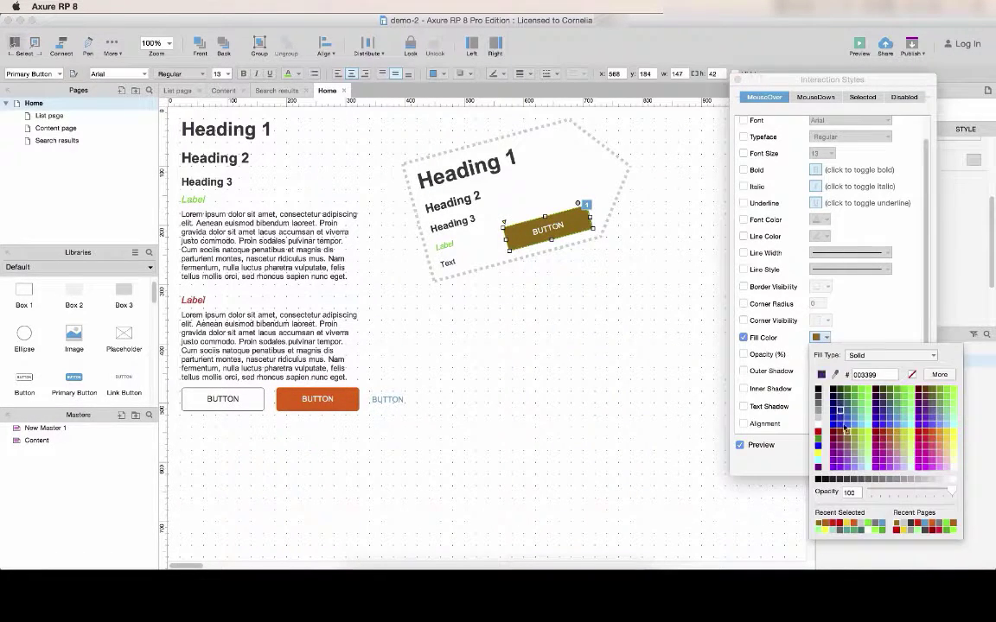
{"action": "left_click", "coordinate": [930, 436]}
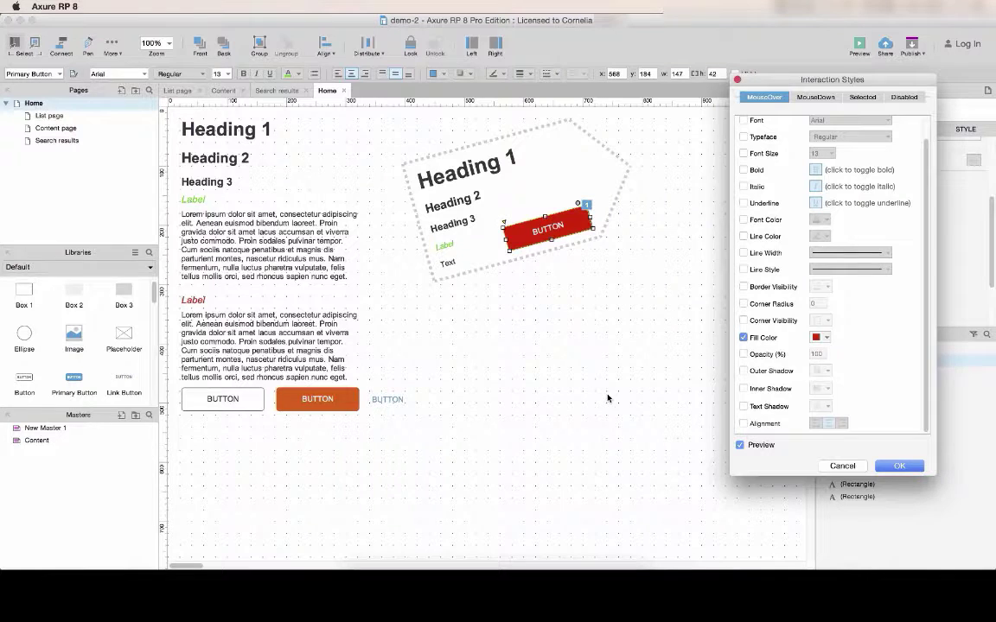
{"action": "left_click", "coordinate": [899, 467]}
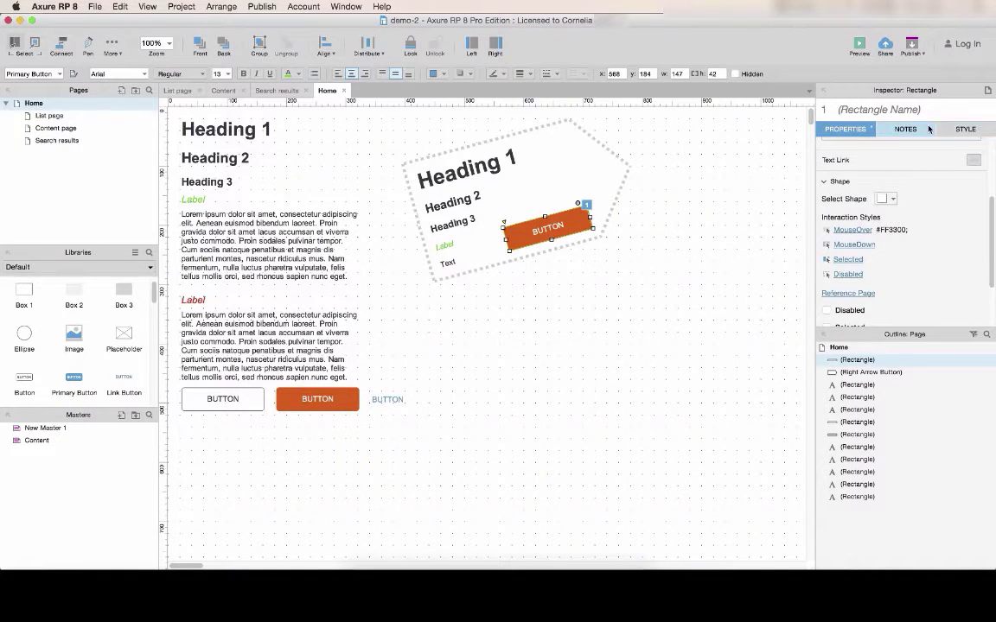
- Change the rotated orange button's shape to Right Arrow Button
{"action": "left_click", "coordinate": [962, 128]}
{"action": "left_click", "coordinate": [851, 129]}
{"action": "left_click", "coordinate": [327, 399]}
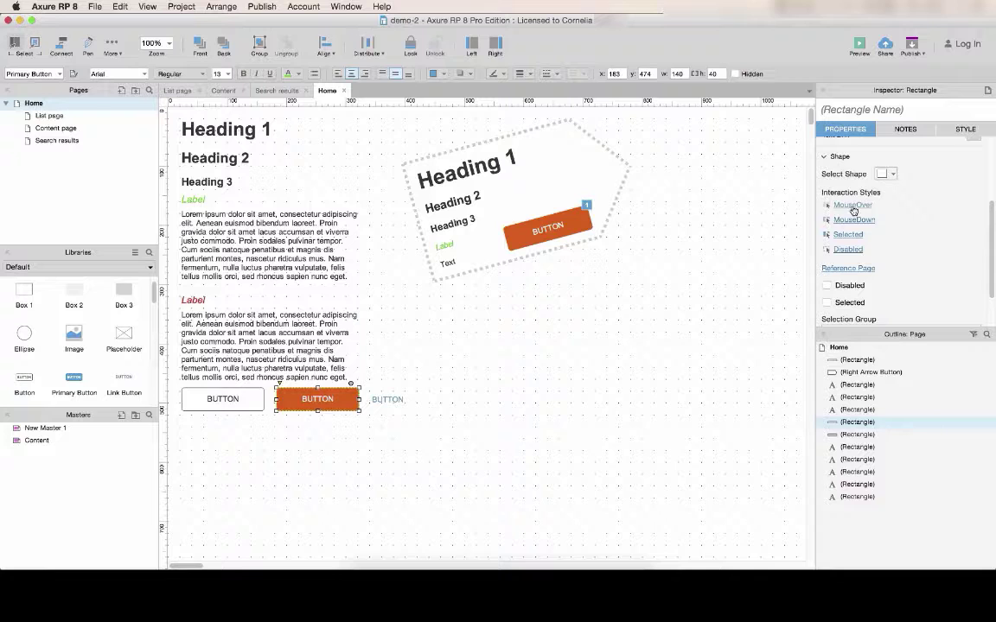
{"action": "left_click", "coordinate": [643, 244]}
{"action": "left_click", "coordinate": [564, 224]}
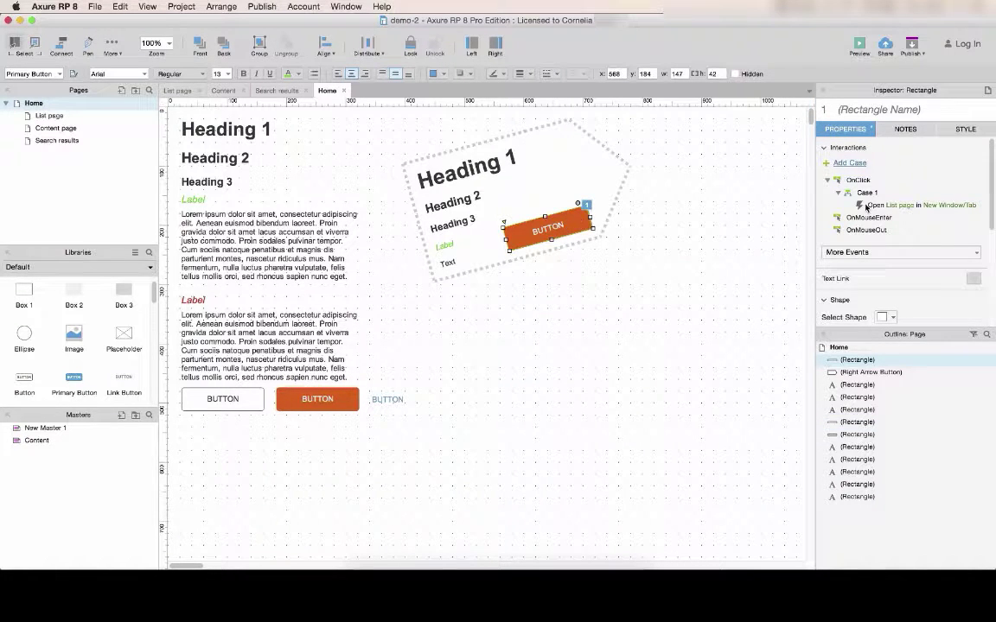
{"action": "scroll", "coordinate": [866, 233], "scroll_direction": "down", "scroll_amount": 5}
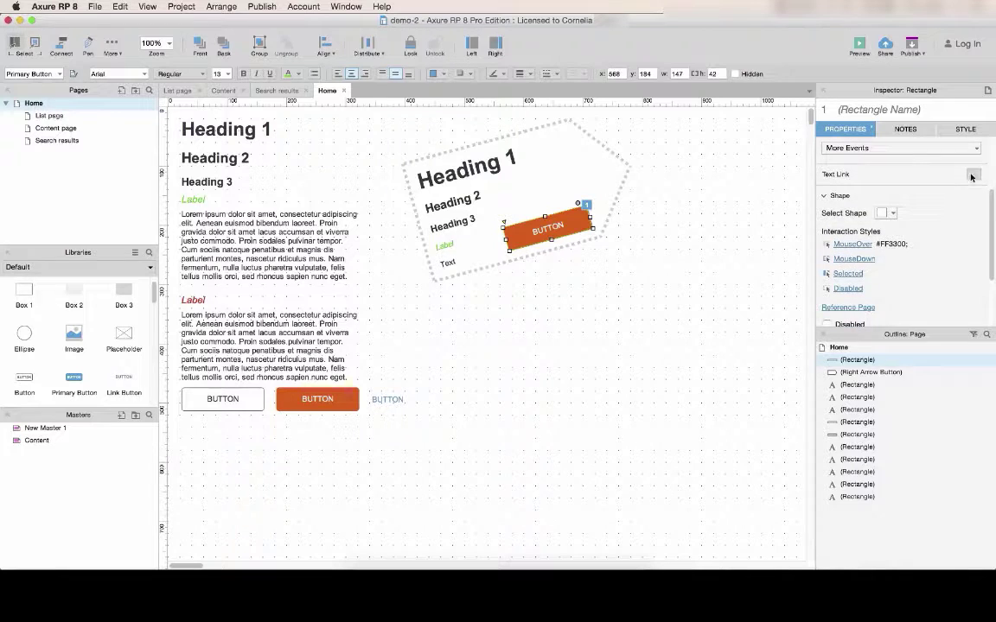
{"action": "left_click", "coordinate": [894, 213]}
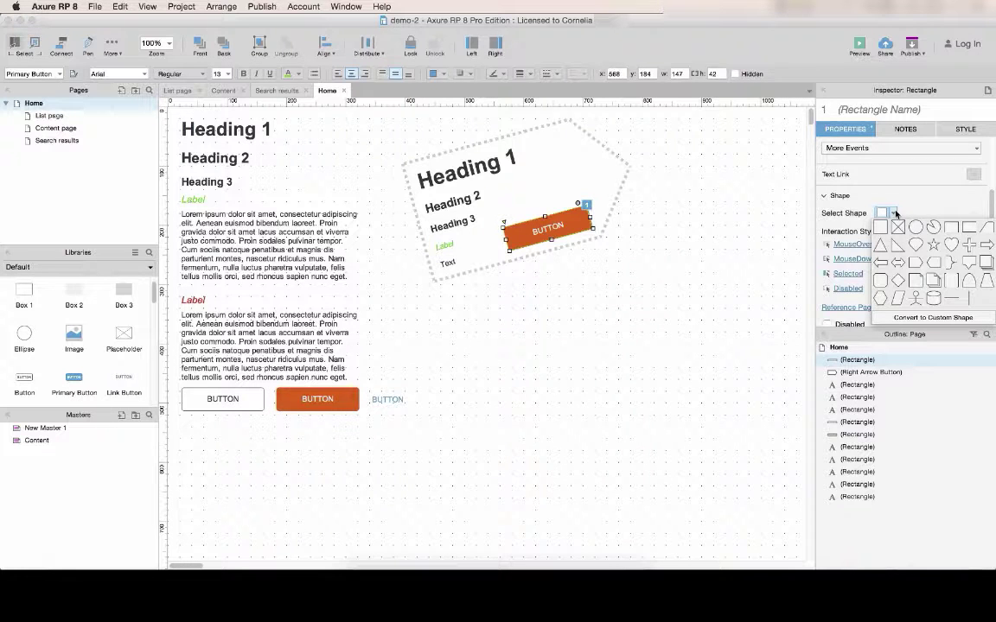
{"action": "left_click", "coordinate": [915, 263]}
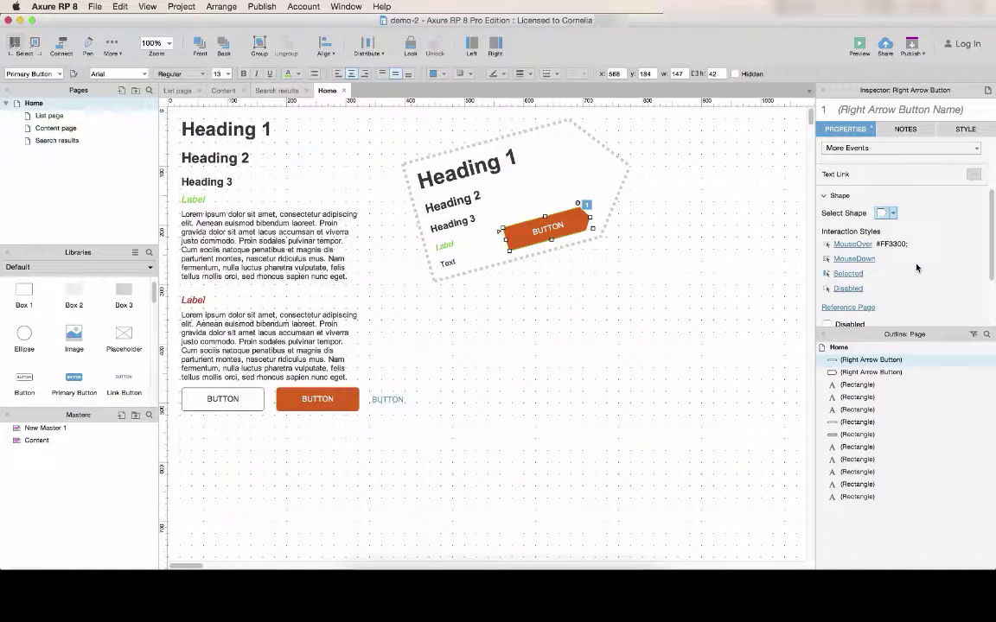
- Recheck the arrow button's shape choices, then select the lower orange button
{"action": "left_click", "coordinate": [671, 398]}
{"action": "left_click", "coordinate": [547, 230]}
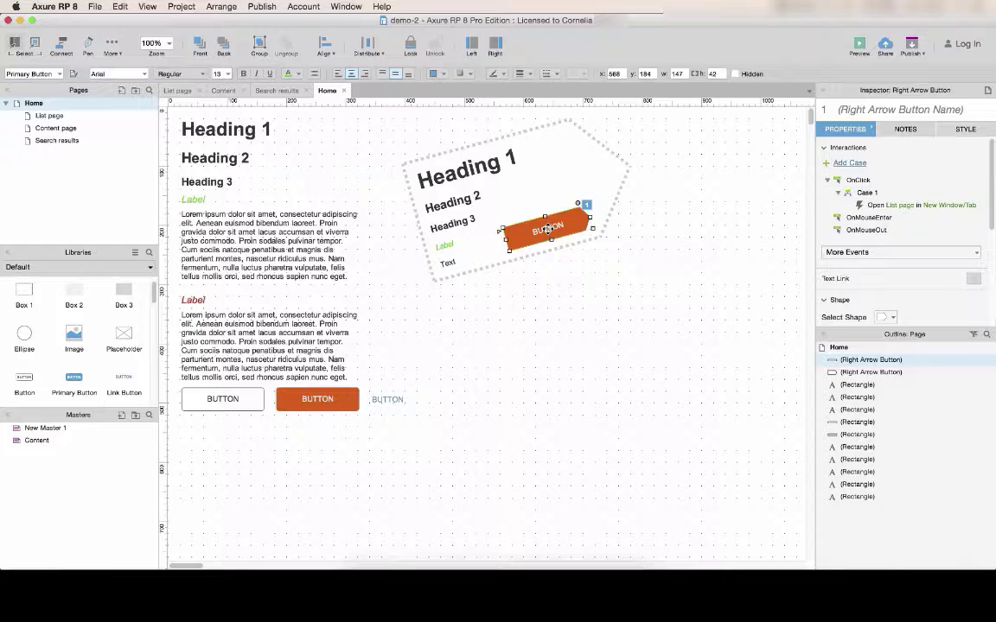
{"action": "left_click", "coordinate": [578, 203]}
{"action": "left_click", "coordinate": [491, 322]}
{"action": "left_click", "coordinate": [637, 406]}
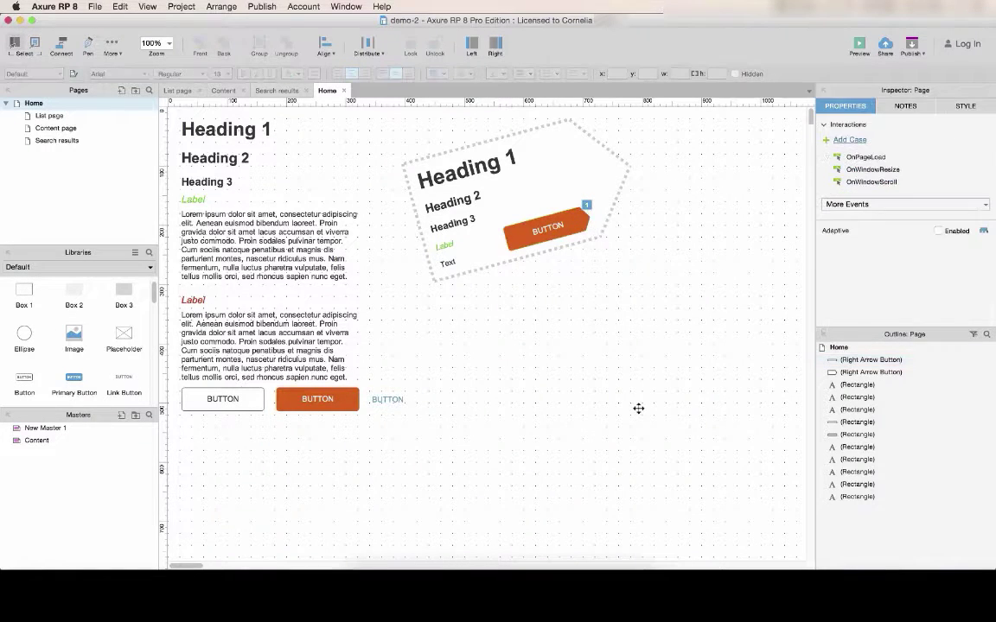
{"action": "left_click", "coordinate": [328, 403]}
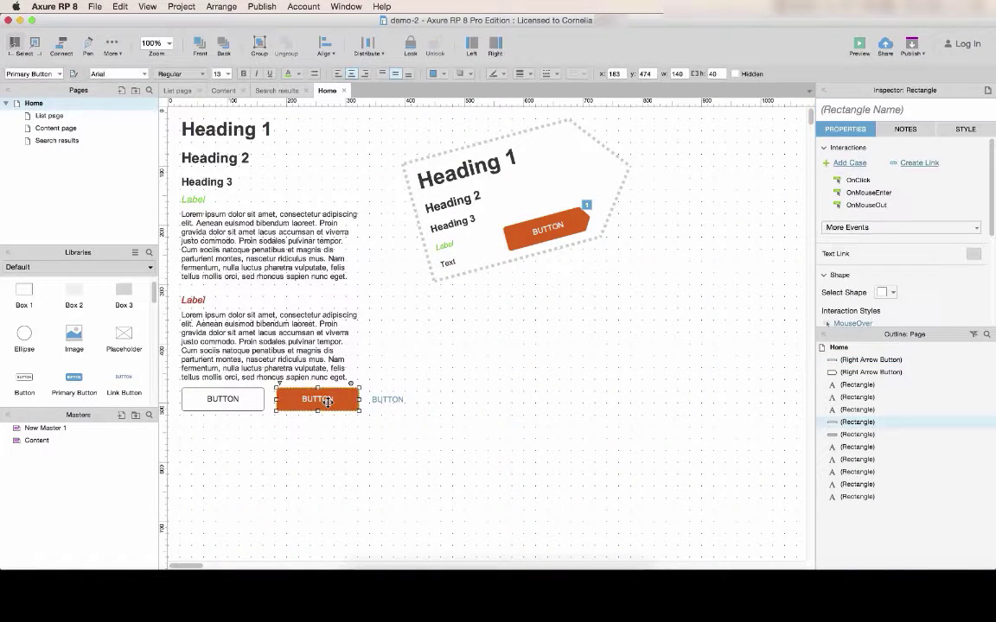
- Give the blue link-style BUTTON a MouseOver style that underlines its text
{"action": "left_click", "coordinate": [383, 400]}
{"action": "scroll", "coordinate": [873, 286], "scroll_direction": "down", "scroll_amount": 3}
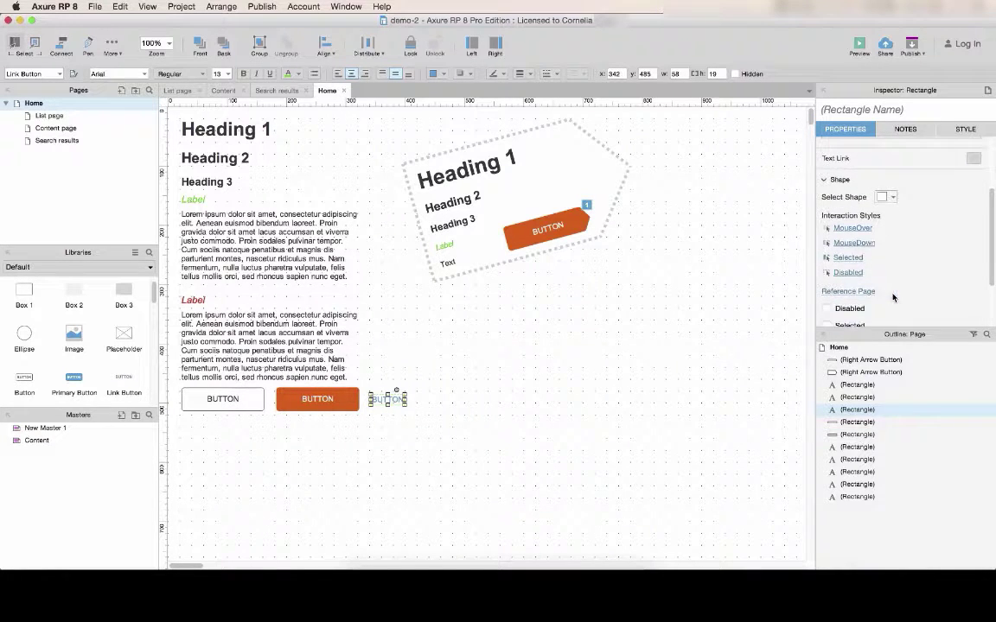
{"action": "left_click", "coordinate": [853, 223]}
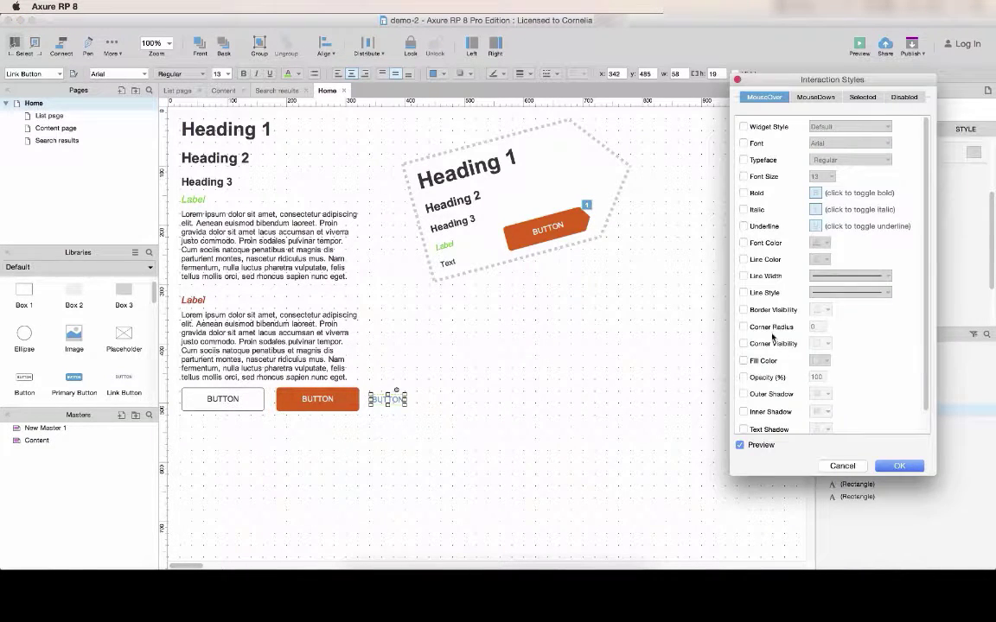
{"action": "left_click", "coordinate": [742, 226]}
{"action": "scroll", "coordinate": [904, 419], "scroll_direction": "down", "scroll_amount": 2}
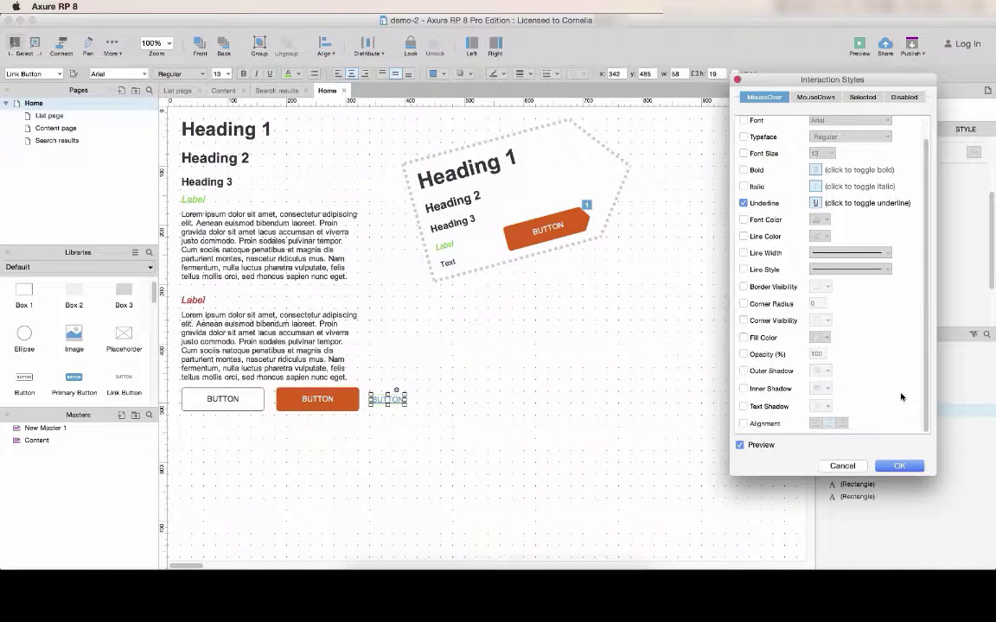
{"action": "left_click", "coordinate": [899, 466]}
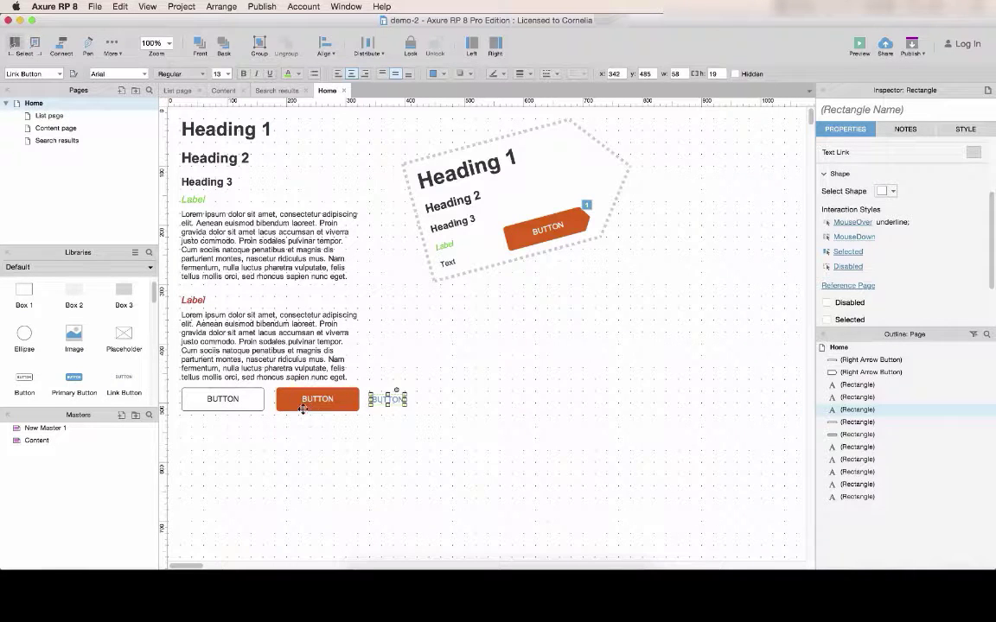
{"action": "left_click", "coordinate": [224, 400]}
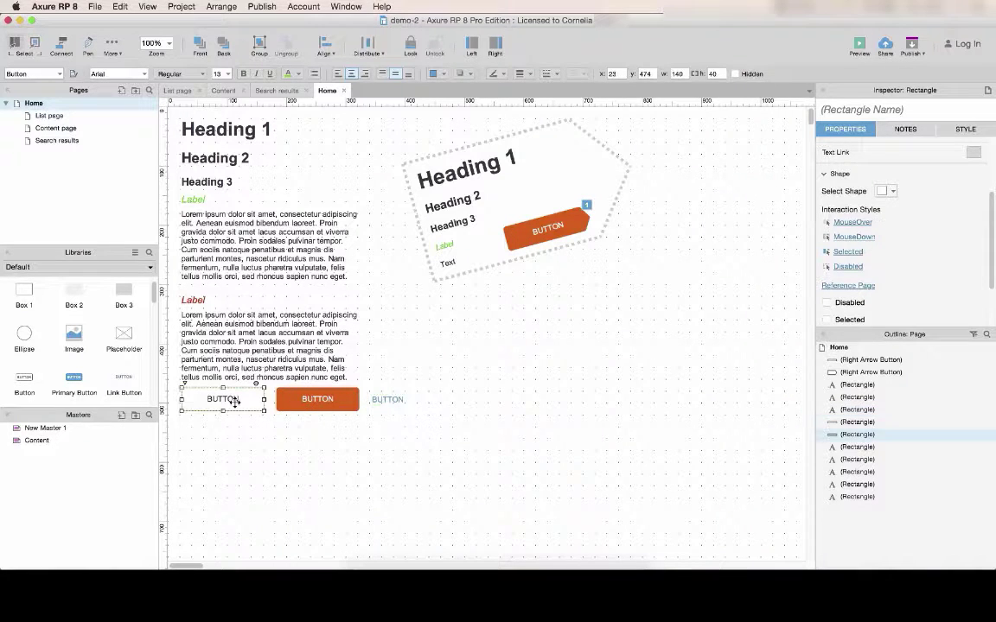
{"action": "left_click", "coordinate": [650, 332]}
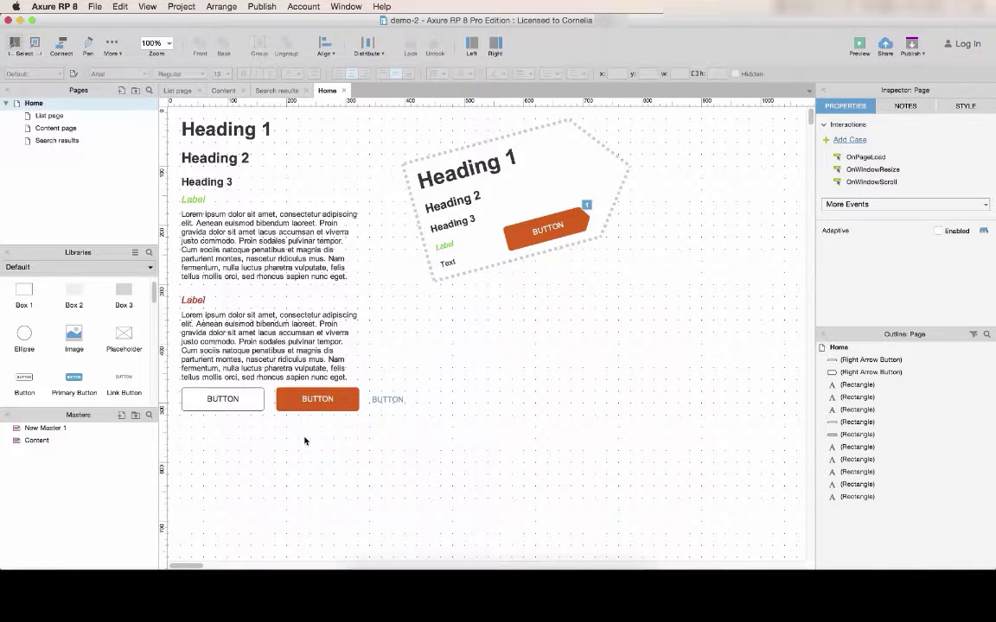
- Duplicate the white BUTTON into four copies placed to the right
{"action": "left_click", "coordinate": [220, 398]}
{"action": "key", "text": "super+d"}
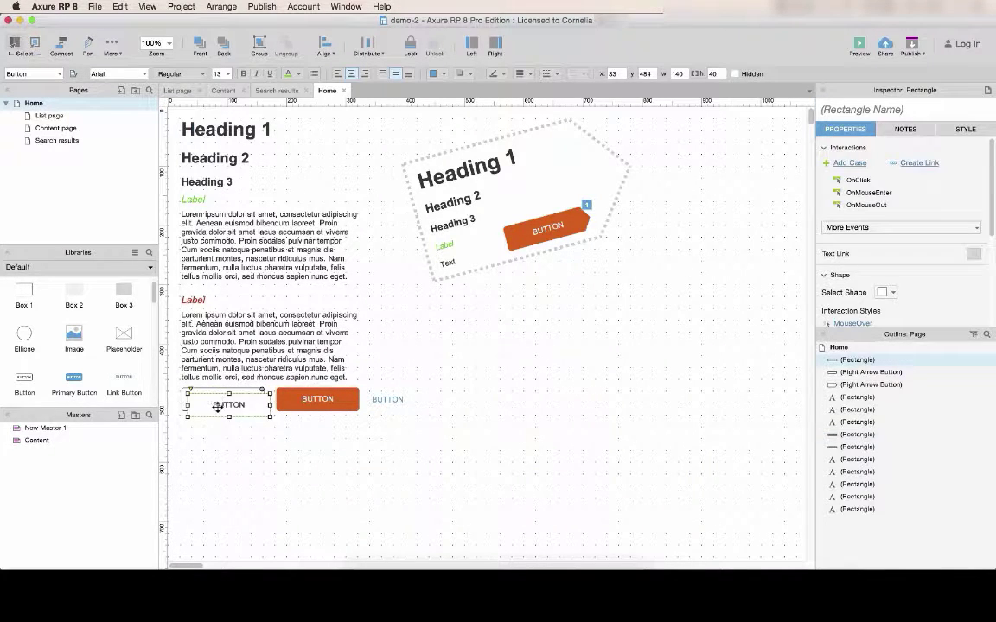
{"action": "left_click_drag", "start_coordinate": [222, 400], "coordinate": [702, 374]}
{"action": "key", "text": "super+d"}
{"action": "key", "text": "super+d"}
{"action": "key", "text": "super+d"}
- Align the four button copies and distribute them horizontally into one row
{"action": "left_click_drag", "start_coordinate": [445, 308], "coordinate": [687, 429]}
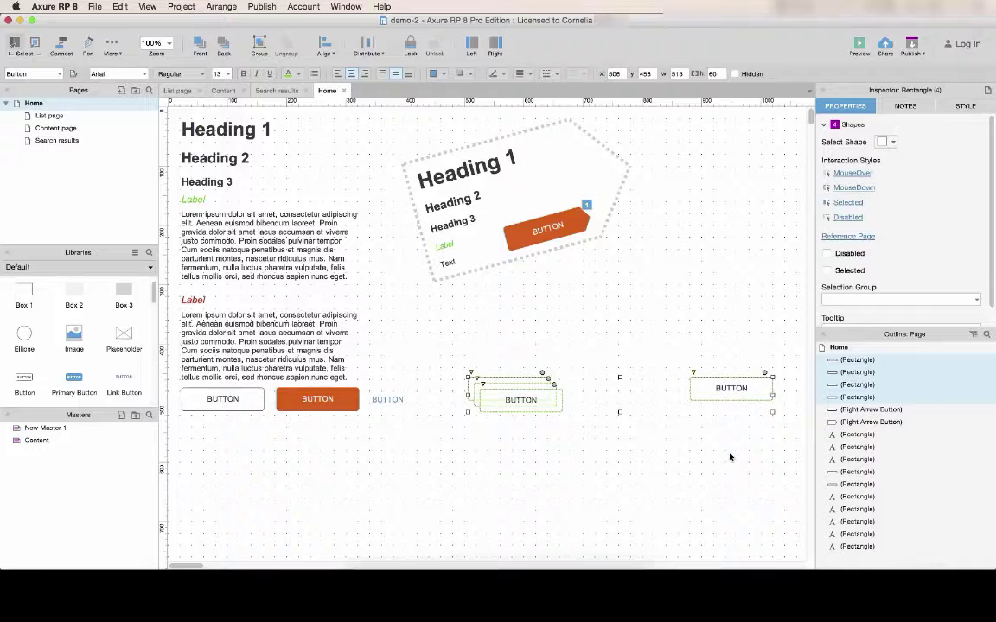
{"action": "left_click", "coordinate": [324, 47]}
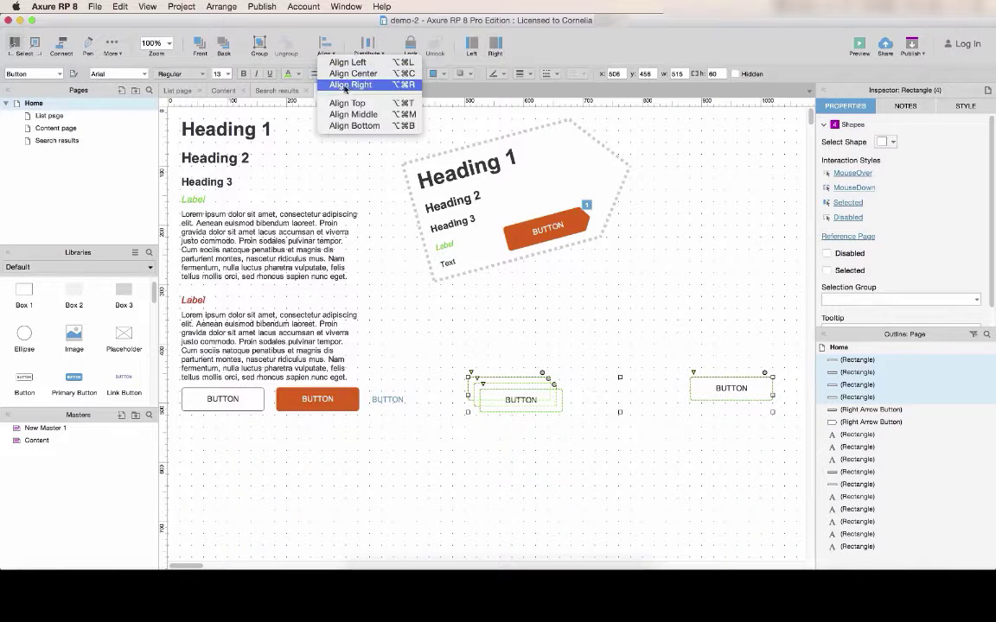
{"action": "left_click", "coordinate": [337, 98]}
{"action": "left_click", "coordinate": [372, 48]}
{"action": "left_click", "coordinate": [406, 62]}
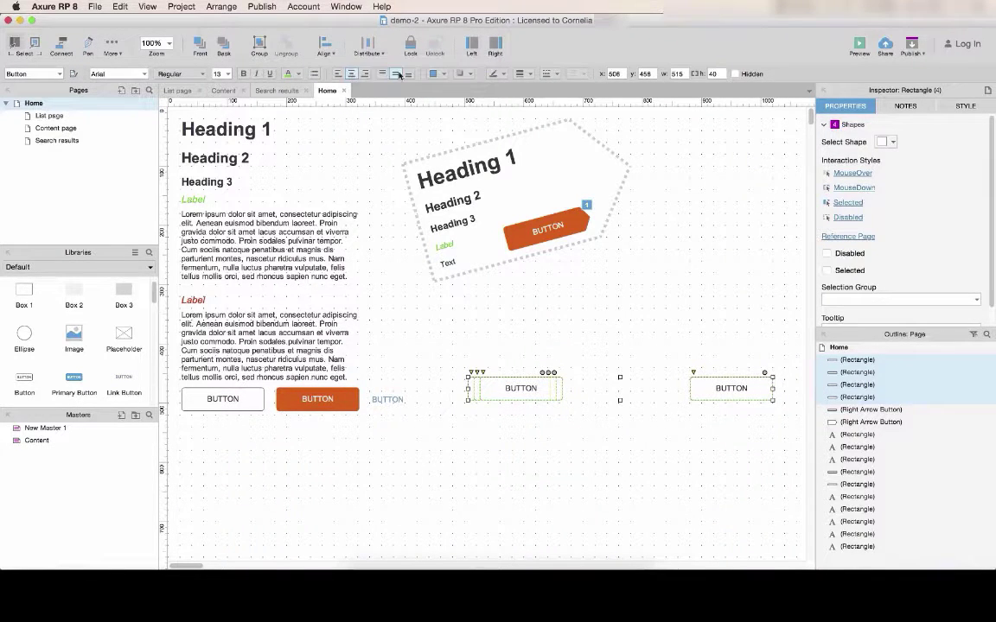
{"action": "left_click", "coordinate": [618, 472]}
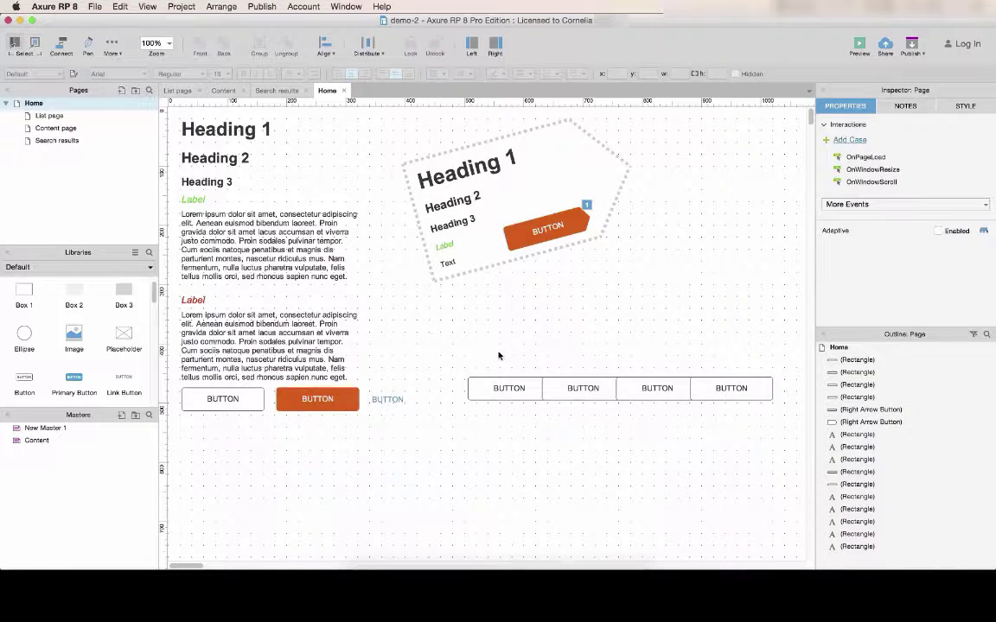
- Give the four-button row a yellow #FFCC00 MouseOver fill
{"action": "left_click_drag", "start_coordinate": [494, 352], "coordinate": [755, 426]}
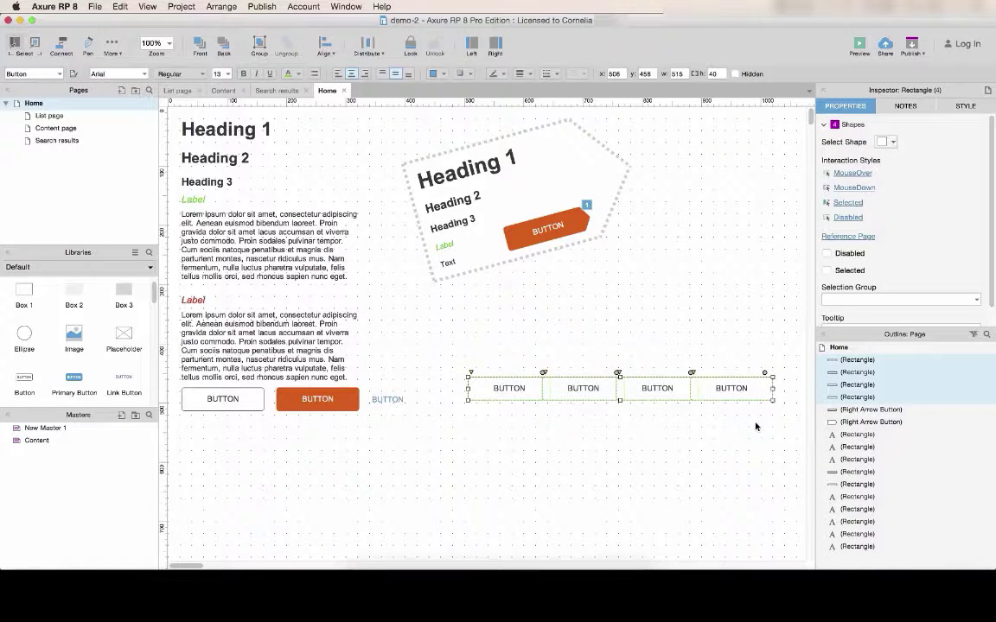
{"action": "left_click", "coordinate": [853, 173]}
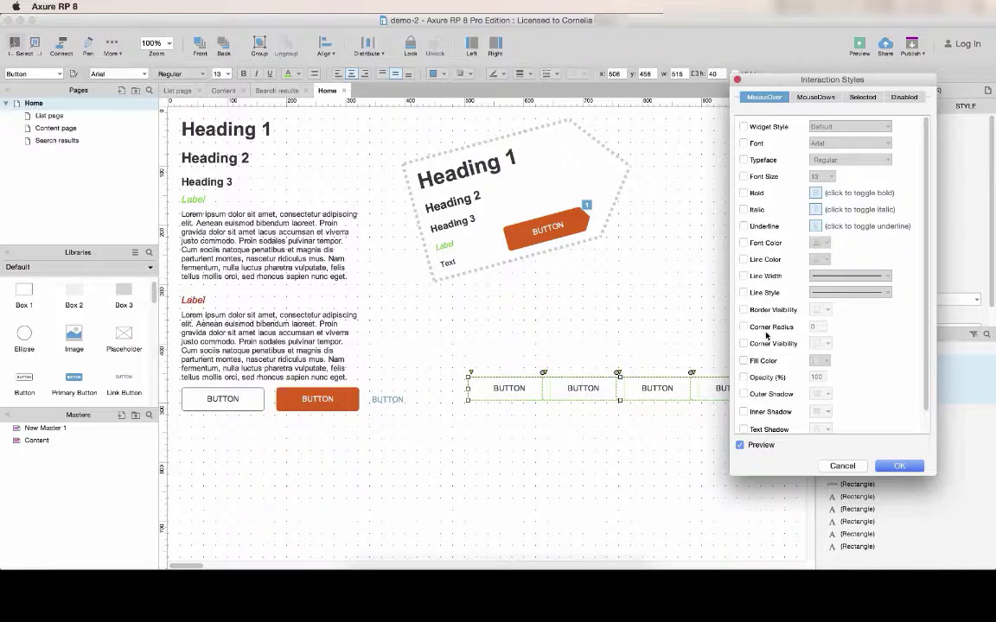
{"action": "left_click", "coordinate": [745, 361]}
{"action": "left_click", "coordinate": [821, 360]}
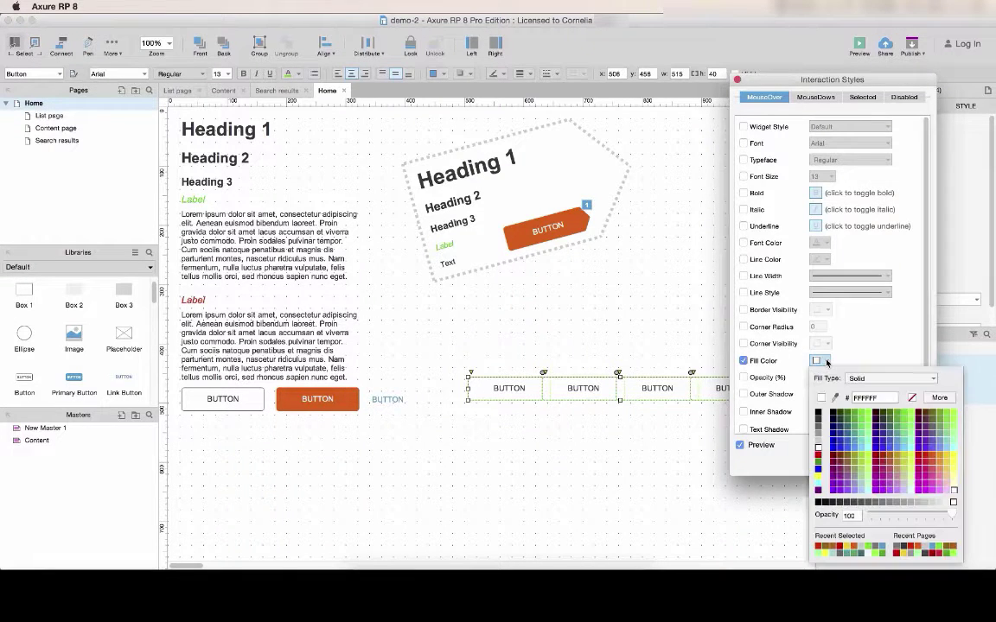
{"action": "left_click", "coordinate": [933, 460]}
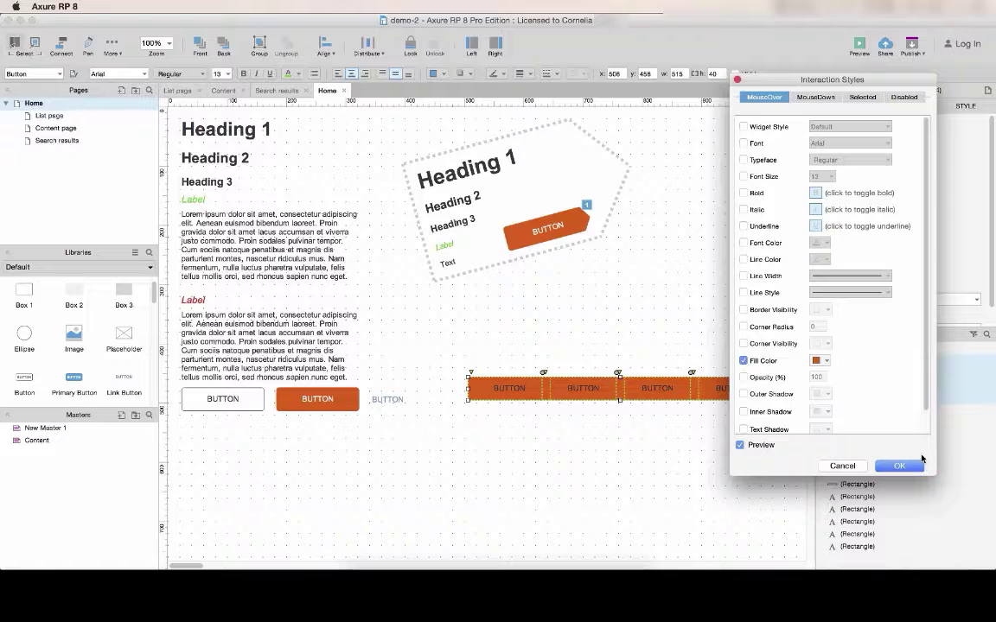
{"action": "left_click", "coordinate": [817, 360]}
{"action": "left_click", "coordinate": [946, 459]}
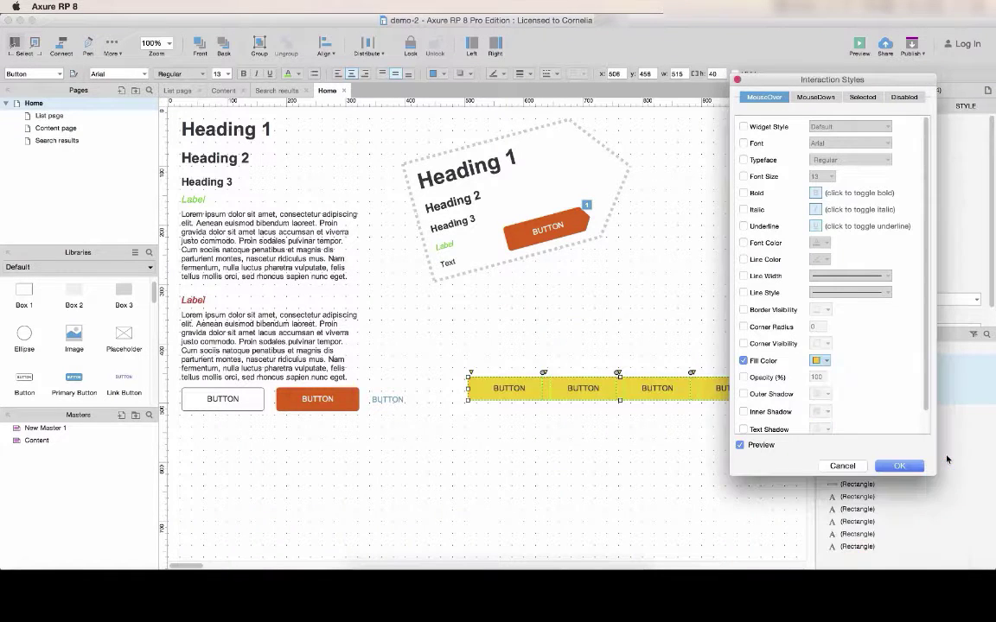
{"action": "left_click", "coordinate": [899, 467]}
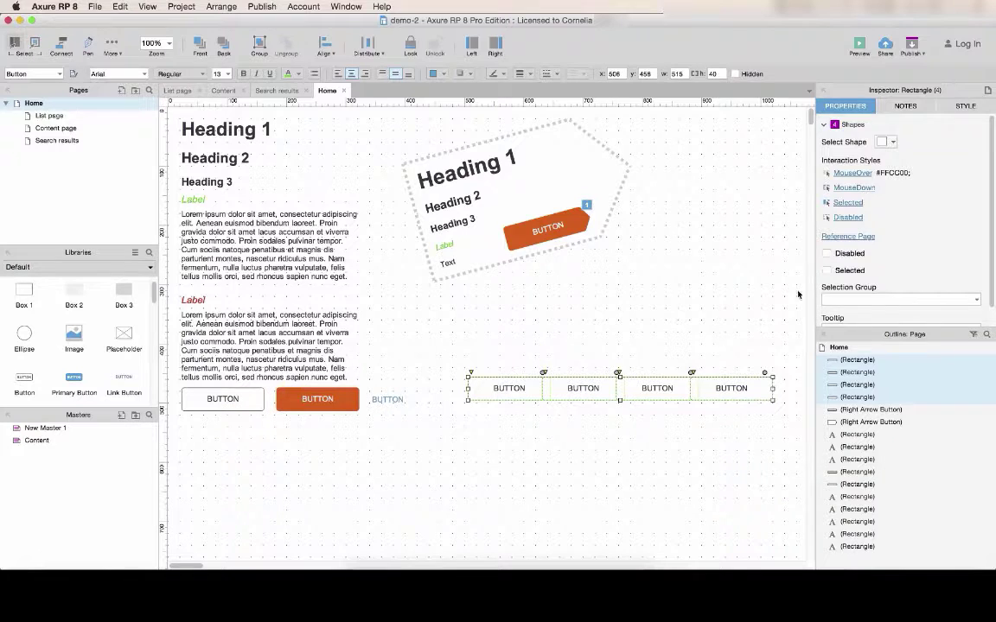
- Set the row's Selected style to orange #FF6600 fill with white text
{"action": "left_click", "coordinate": [847, 202]}
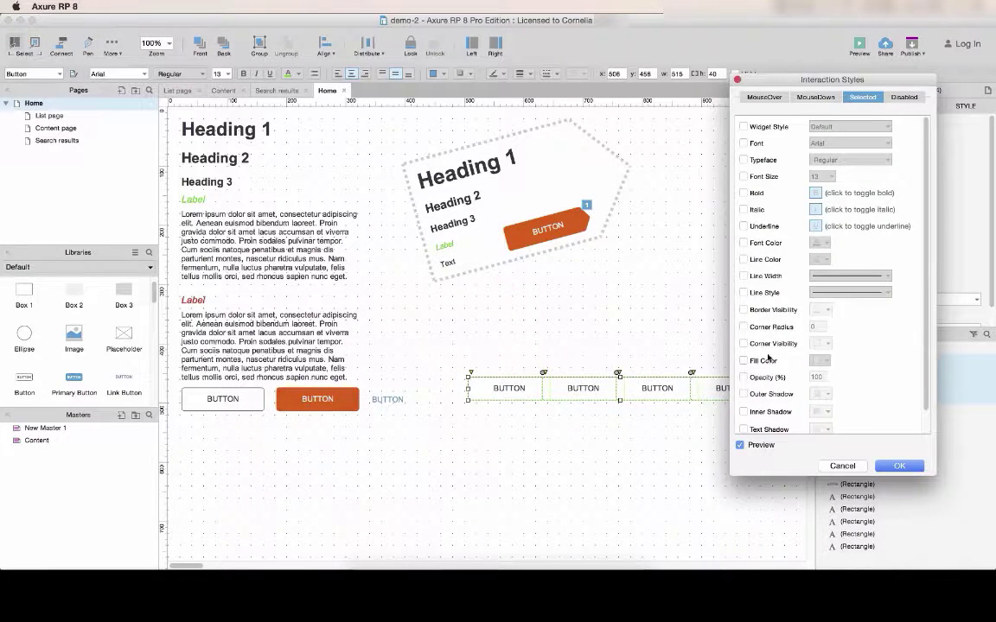
{"action": "left_click", "coordinate": [765, 360]}
{"action": "left_click", "coordinate": [819, 360]}
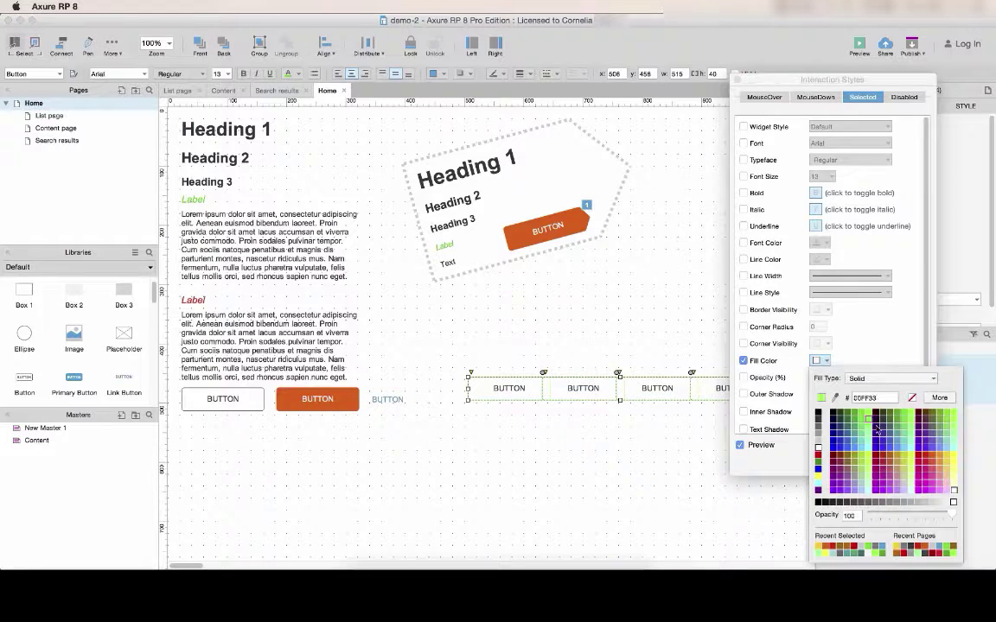
{"action": "left_click", "coordinate": [930, 461]}
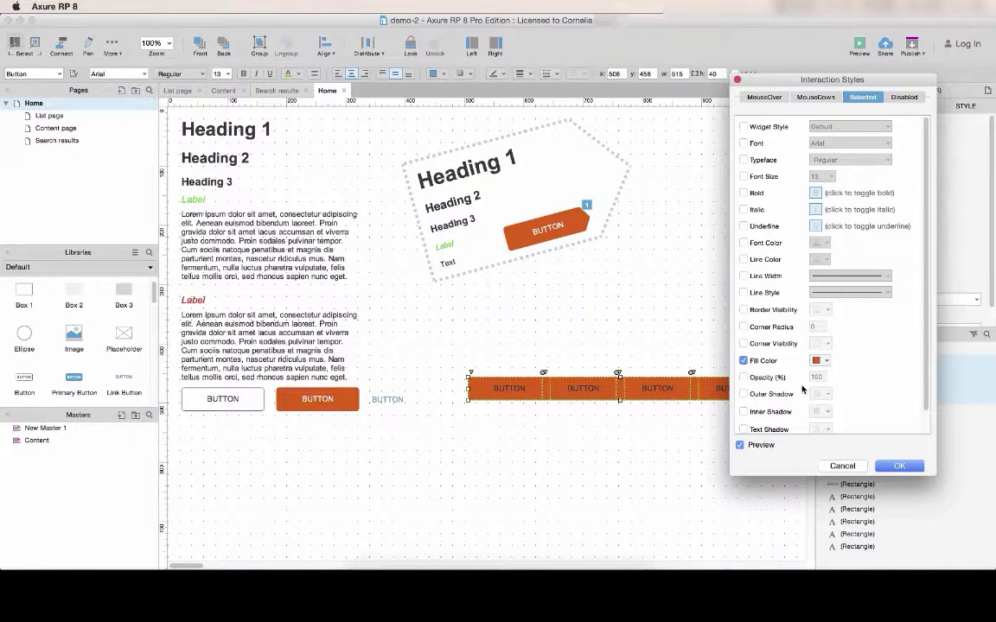
{"action": "left_click", "coordinate": [743, 243]}
{"action": "left_click", "coordinate": [819, 243]}
{"action": "left_click", "coordinate": [952, 366]}
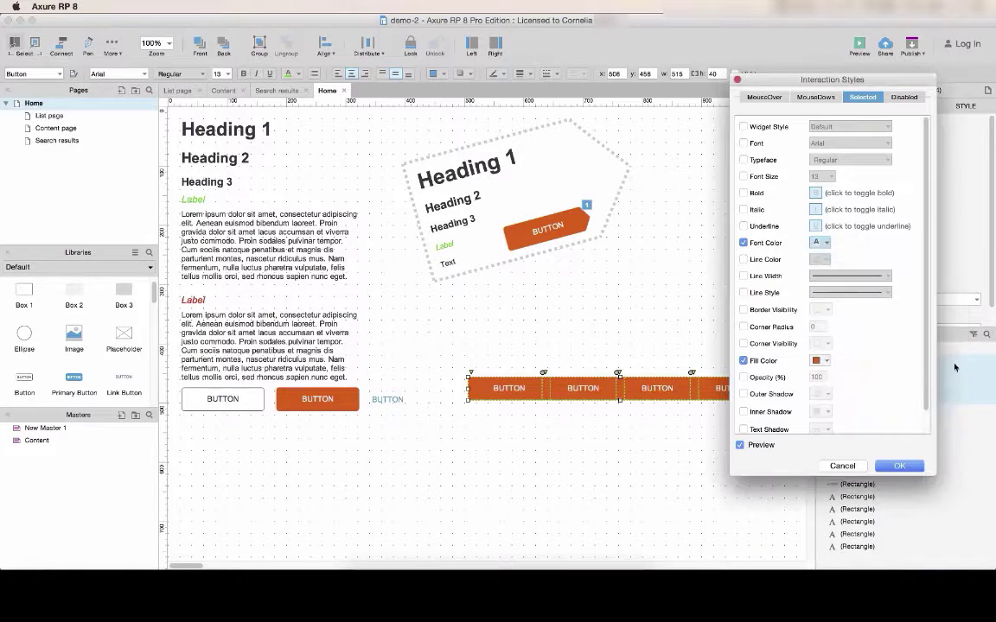
{"action": "left_click", "coordinate": [899, 466]}
{"action": "left_click", "coordinate": [658, 455]}
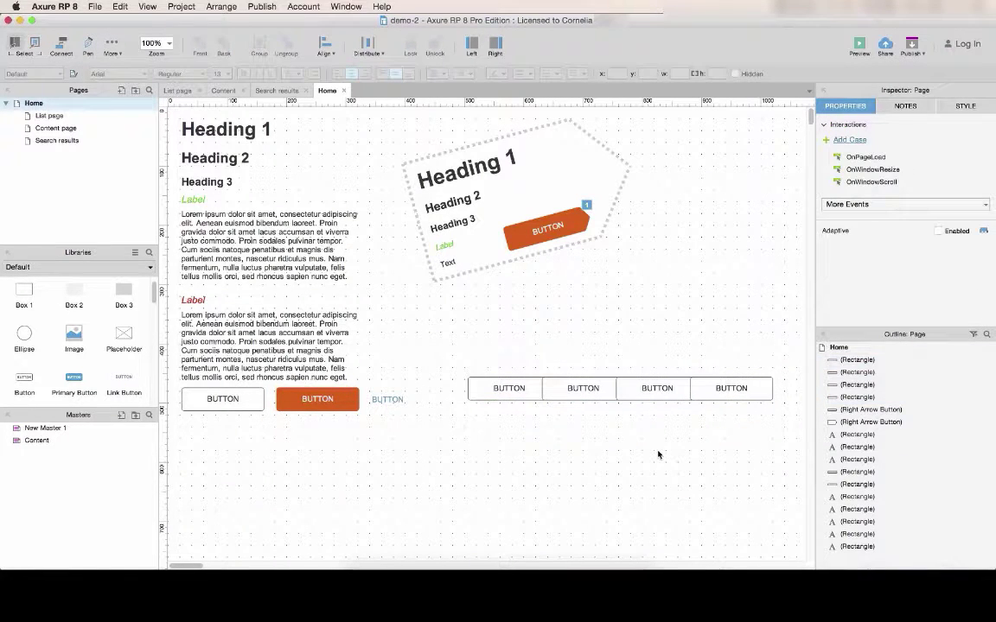
- Preview the Home page in Safari, then bring the Axure editor back to front
{"action": "left_click", "coordinate": [858, 45]}
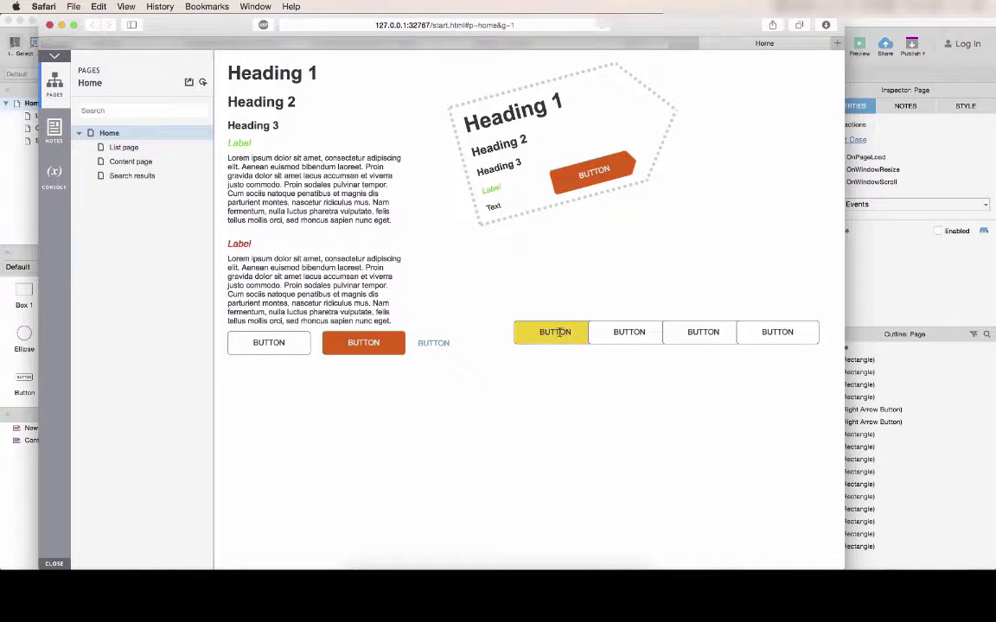
{"action": "left_click", "coordinate": [886, 258]}
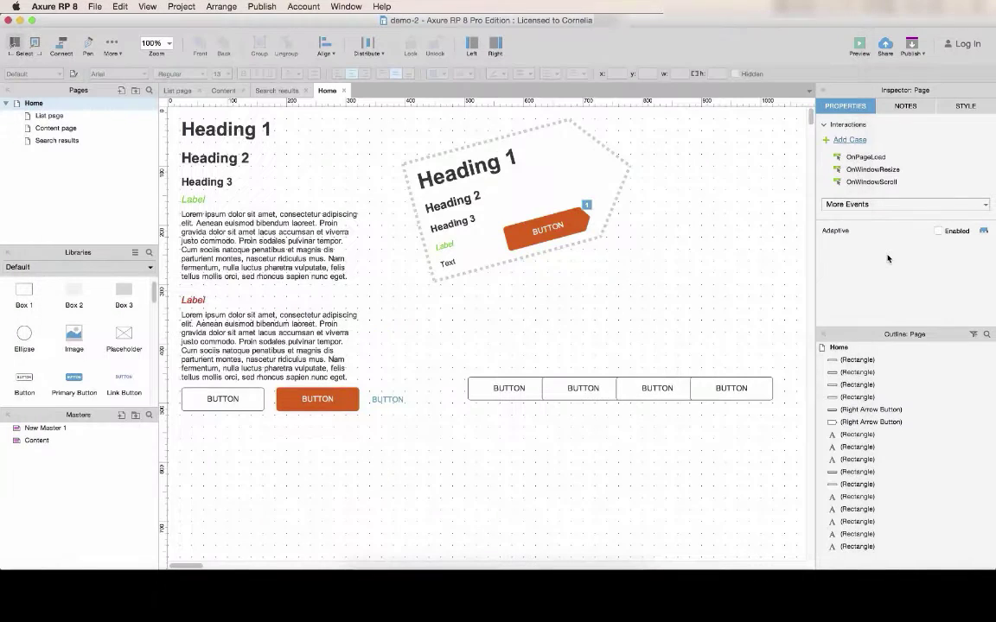
- Add a Set Selected/Checked action targeting This Widget to the first button's OnClick
{"action": "left_click", "coordinate": [498, 384]}
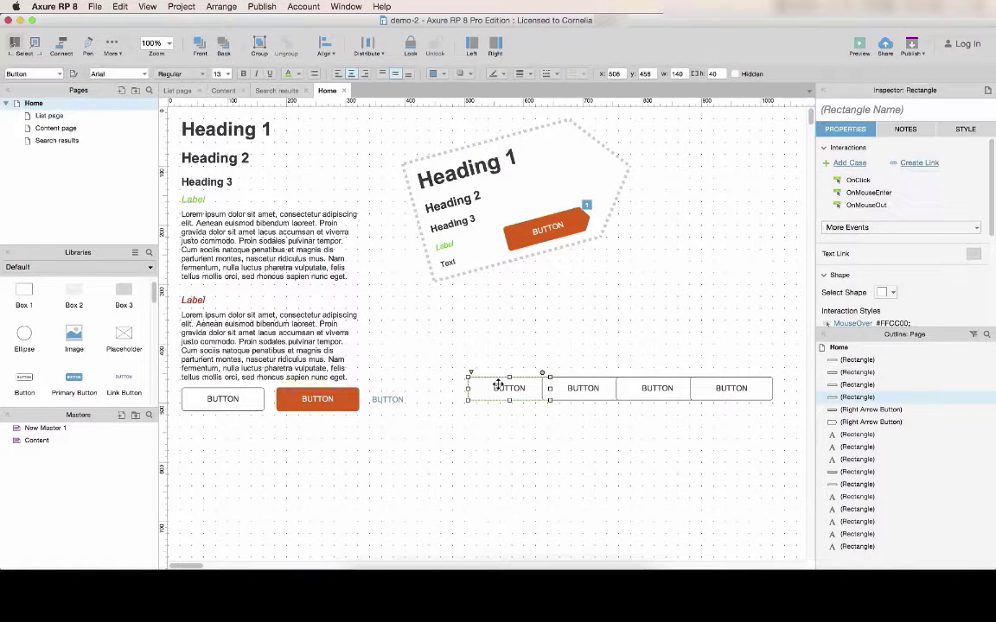
{"action": "double_click", "coordinate": [858, 180]}
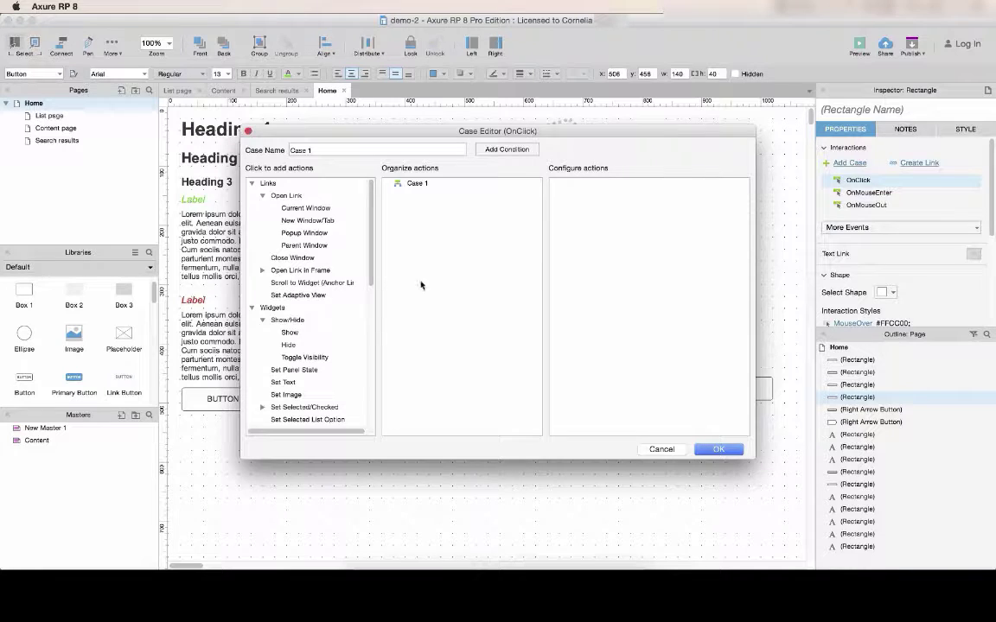
{"action": "scroll", "coordinate": [303, 292], "scroll_direction": "down", "scroll_amount": 5}
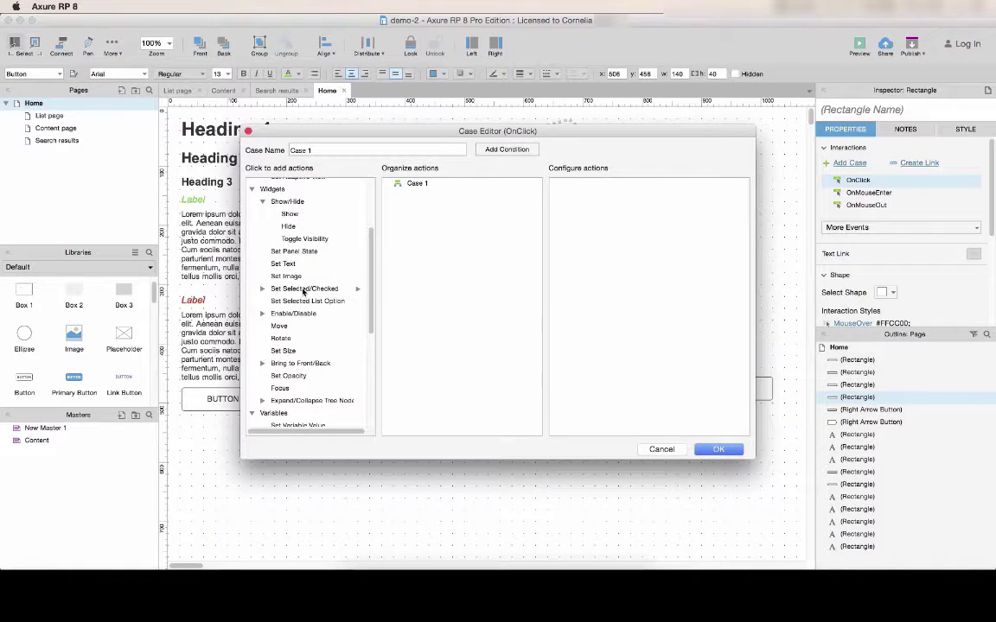
{"action": "left_click", "coordinate": [304, 290]}
{"action": "left_click", "coordinate": [568, 211]}
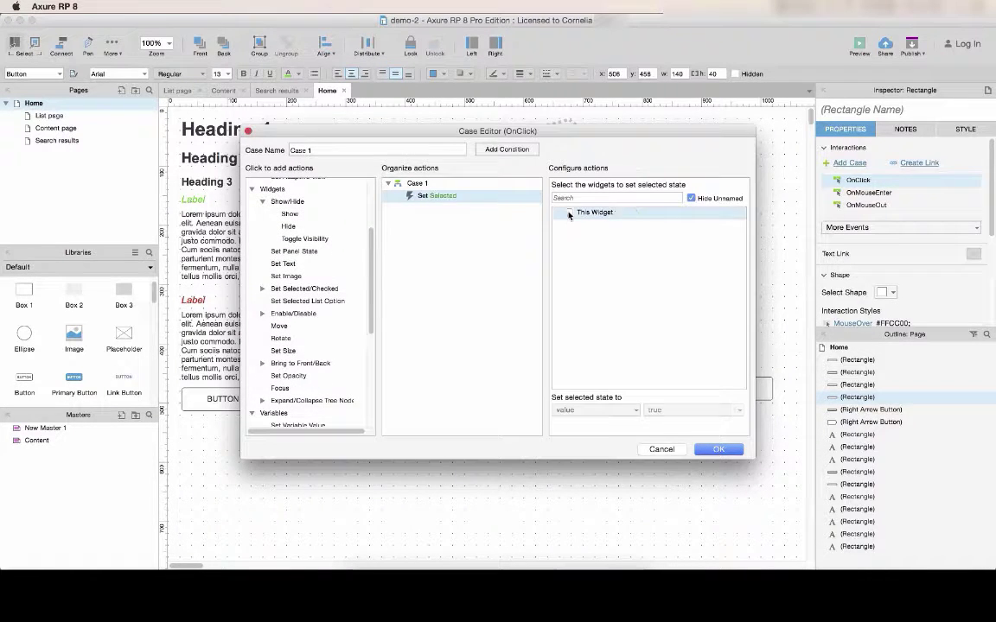
{"action": "left_click", "coordinate": [635, 413]}
- Set the selected value to toggle and confirm the new click case
{"action": "left_click", "coordinate": [658, 410]}
{"action": "left_click", "coordinate": [661, 451]}
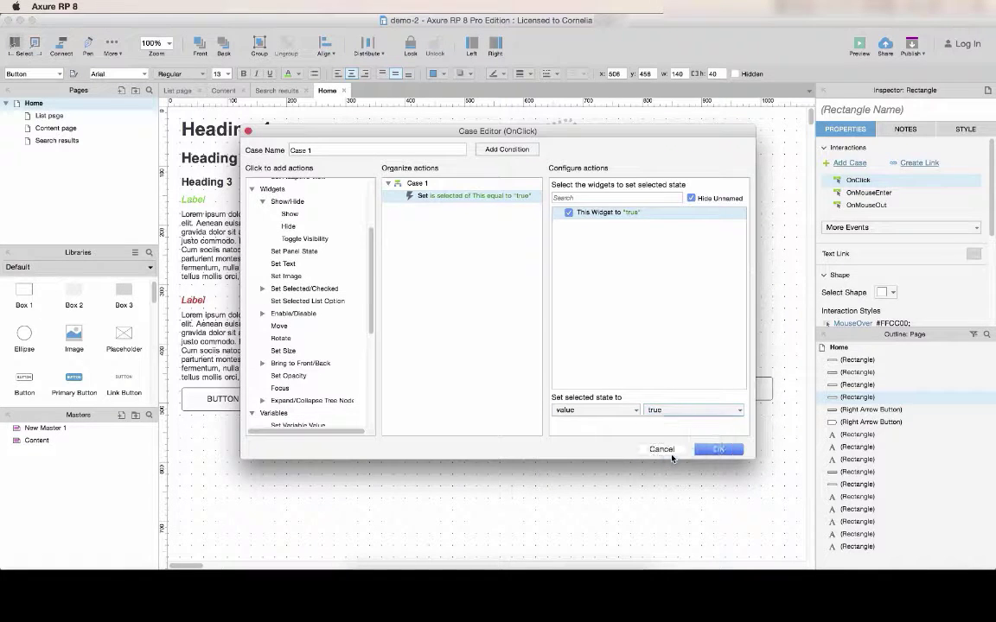
{"action": "left_click", "coordinate": [683, 411]}
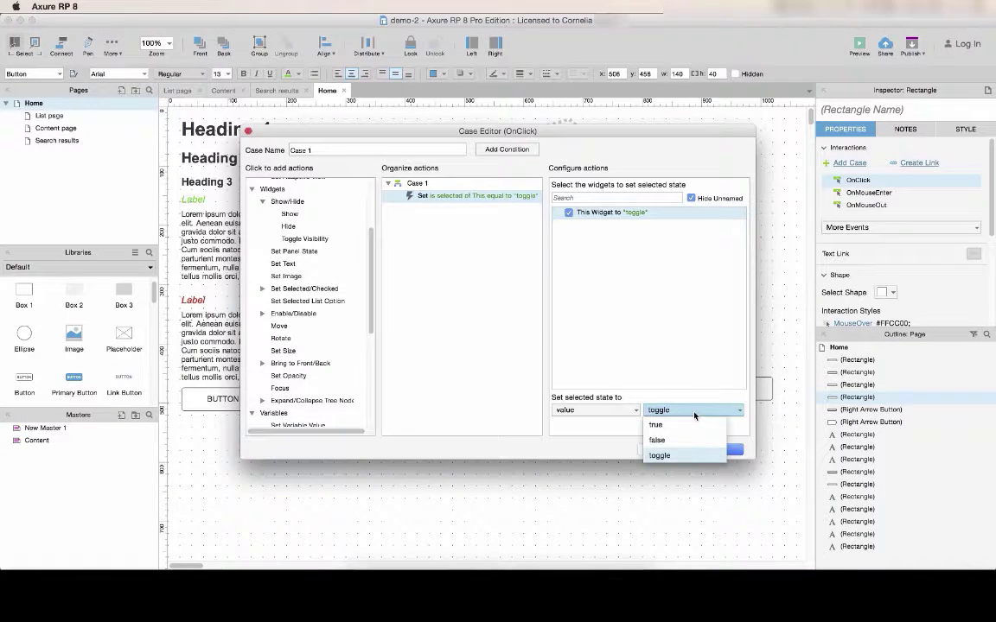
{"action": "left_click", "coordinate": [680, 422]}
{"action": "left_click", "coordinate": [683, 411]}
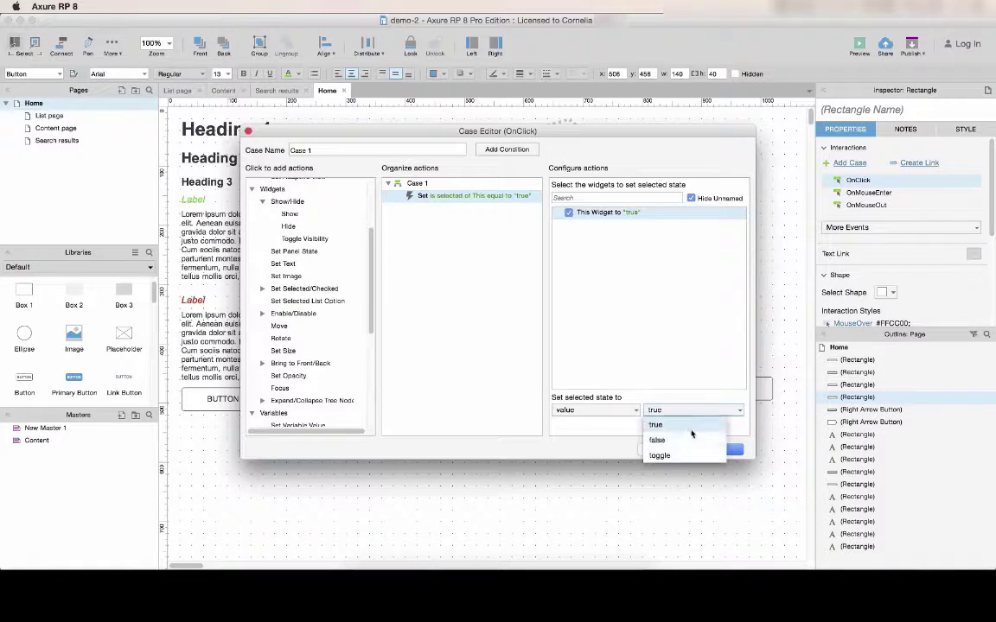
{"action": "left_click", "coordinate": [662, 452]}
{"action": "left_click", "coordinate": [722, 450]}
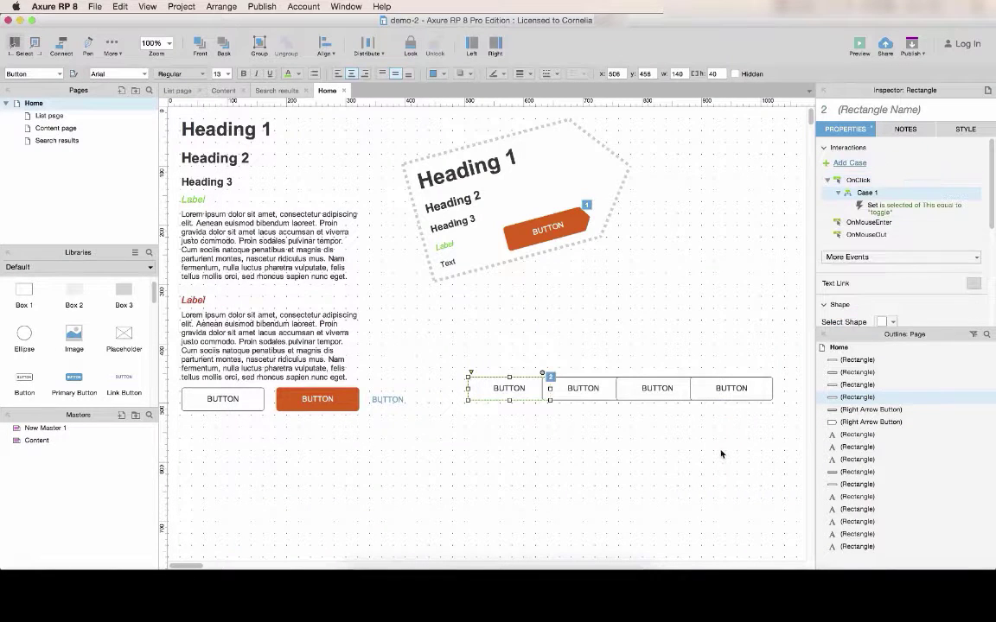
- Copy Case 1 and paste it into the OnClick of buttons two, three and four
{"action": "right_click", "coordinate": [869, 195]}
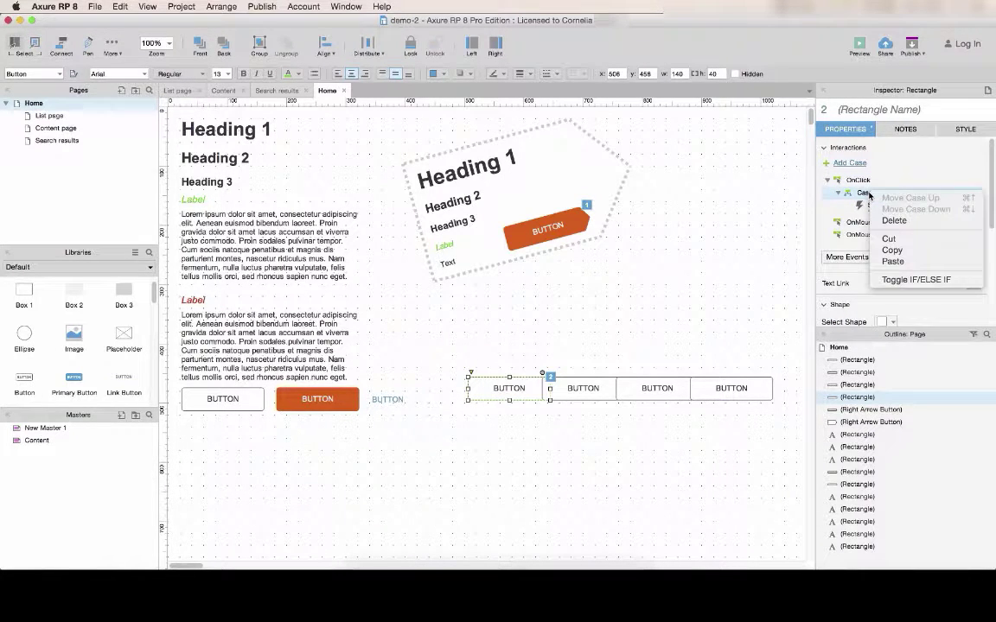
{"action": "left_click", "coordinate": [892, 250]}
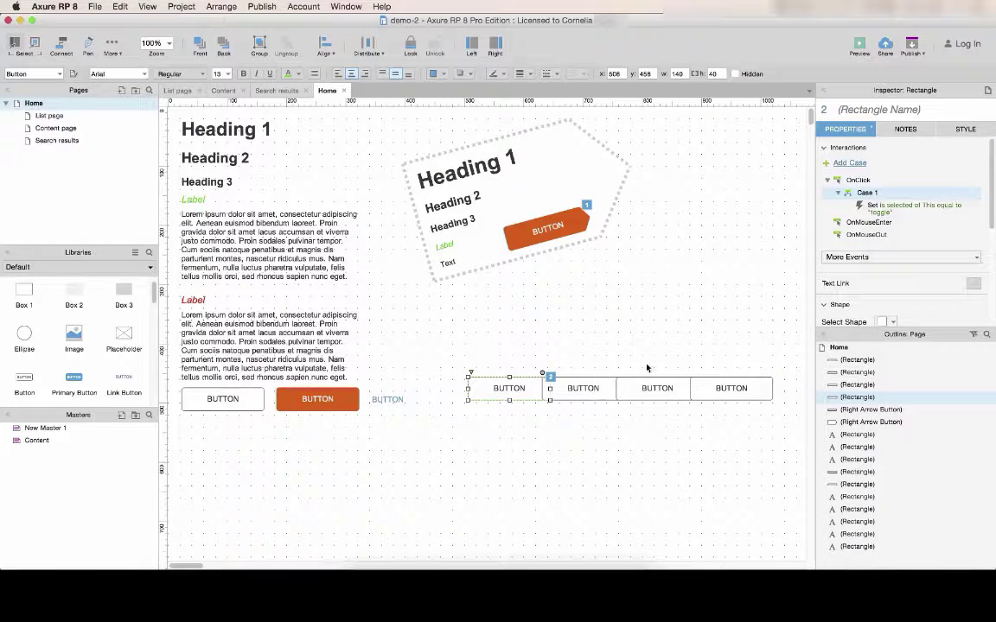
{"action": "left_click", "coordinate": [599, 389]}
{"action": "right_click", "coordinate": [854, 181]}
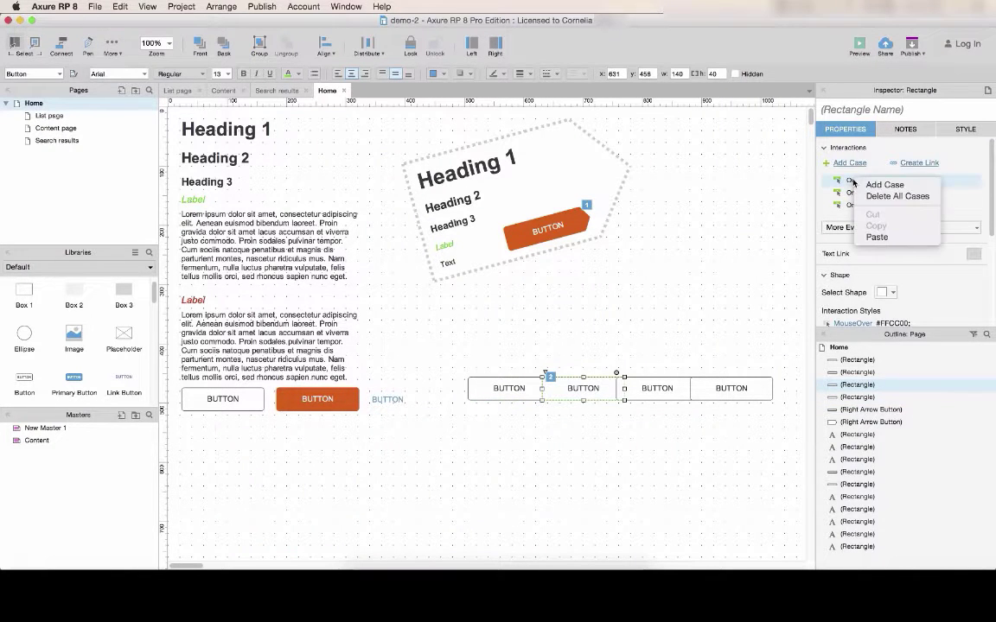
{"action": "left_click", "coordinate": [890, 238]}
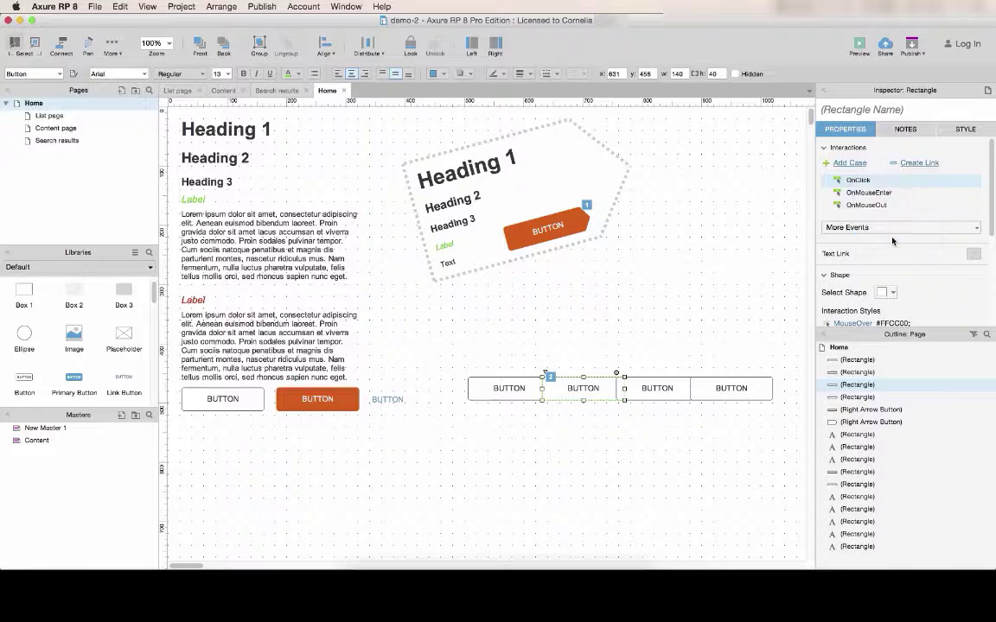
{"action": "left_click", "coordinate": [665, 391]}
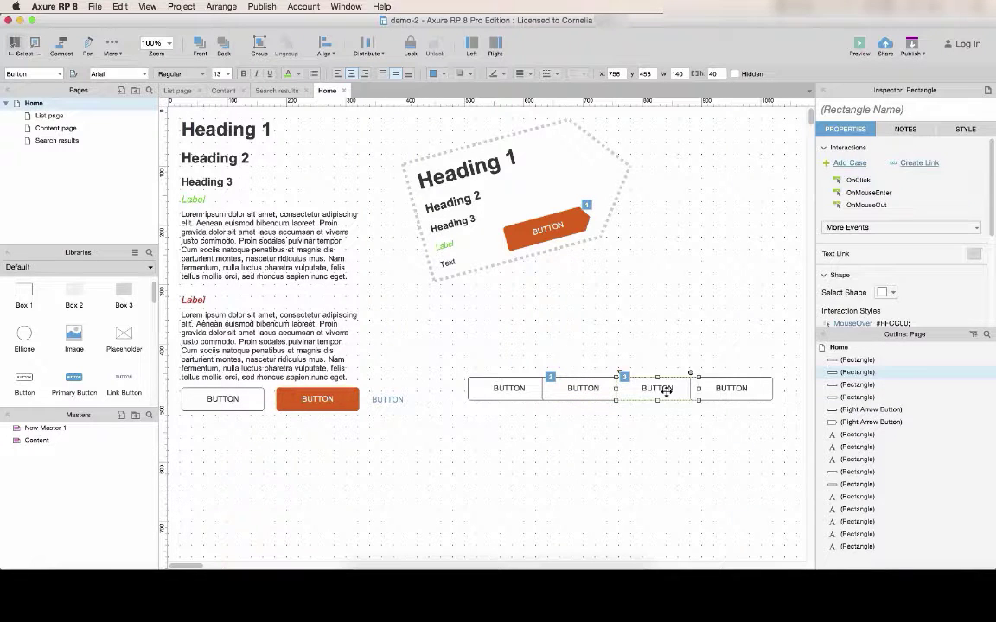
{"action": "right_click", "coordinate": [857, 182]}
{"action": "left_click", "coordinate": [882, 238]}
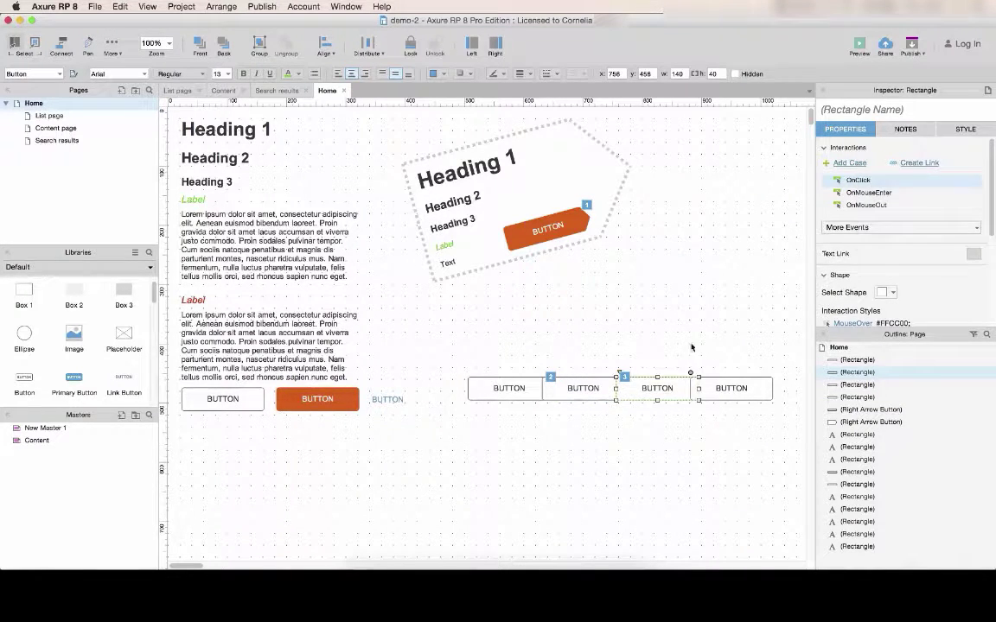
{"action": "left_click", "coordinate": [727, 391]}
{"action": "right_click", "coordinate": [860, 183]}
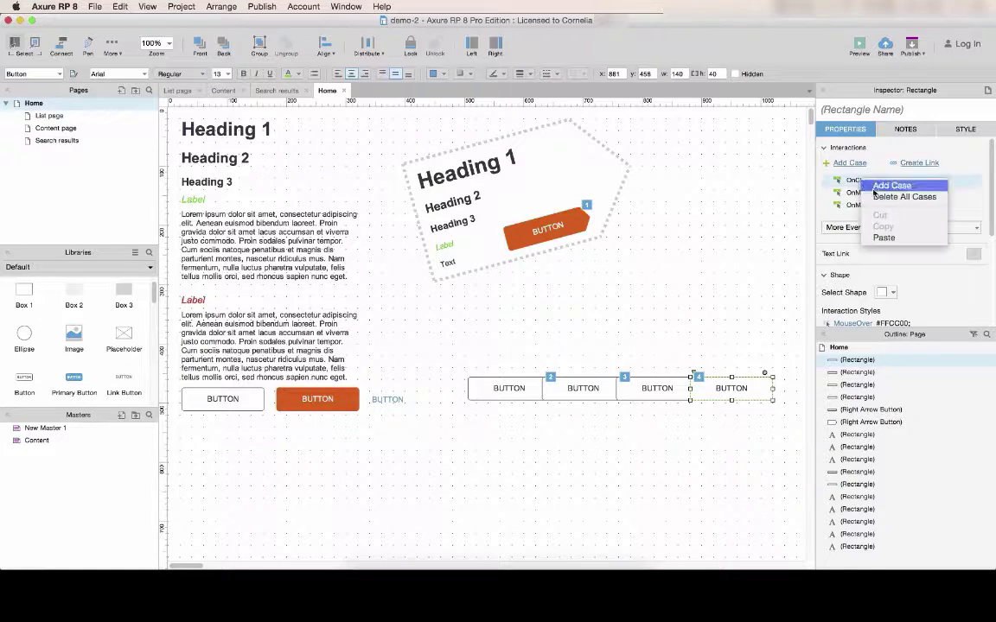
{"action": "left_click", "coordinate": [875, 235]}
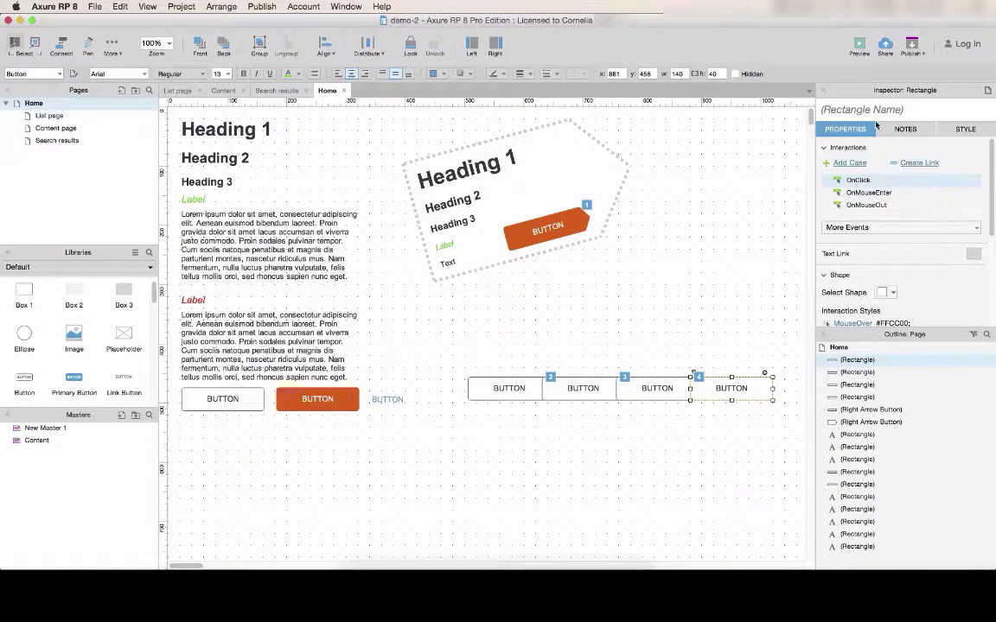
{"action": "left_click", "coordinate": [860, 46]}
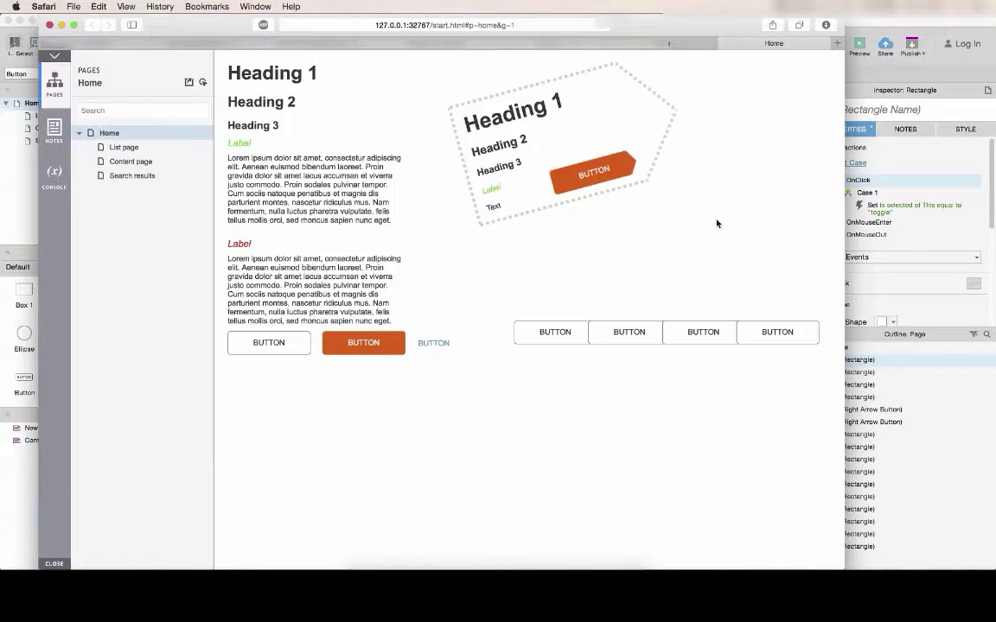
{"action": "left_click", "coordinate": [636, 337]}
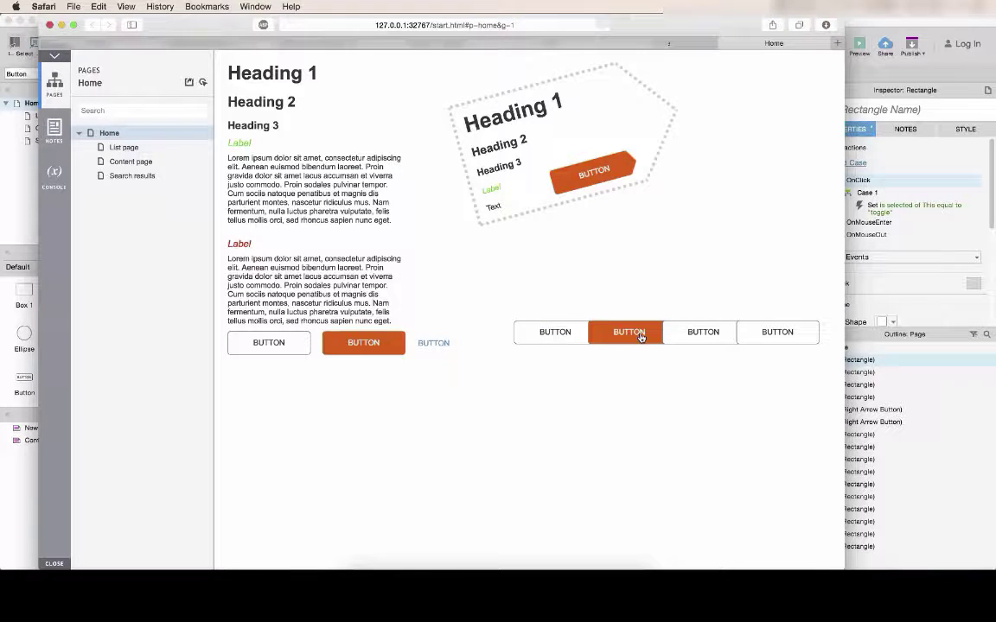
{"action": "left_click", "coordinate": [755, 333]}
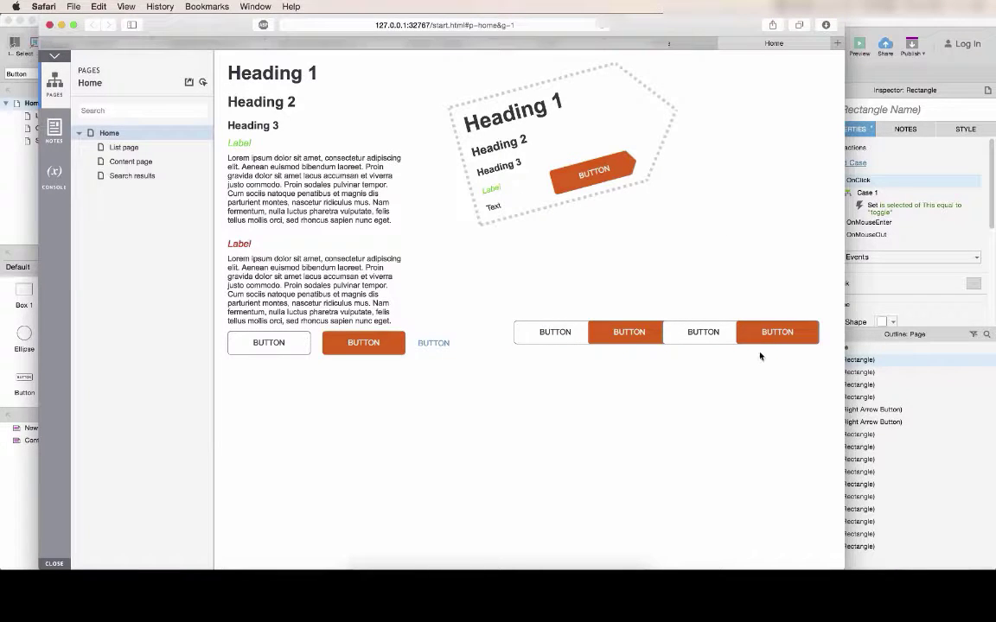
{"action": "left_click", "coordinate": [703, 334]}
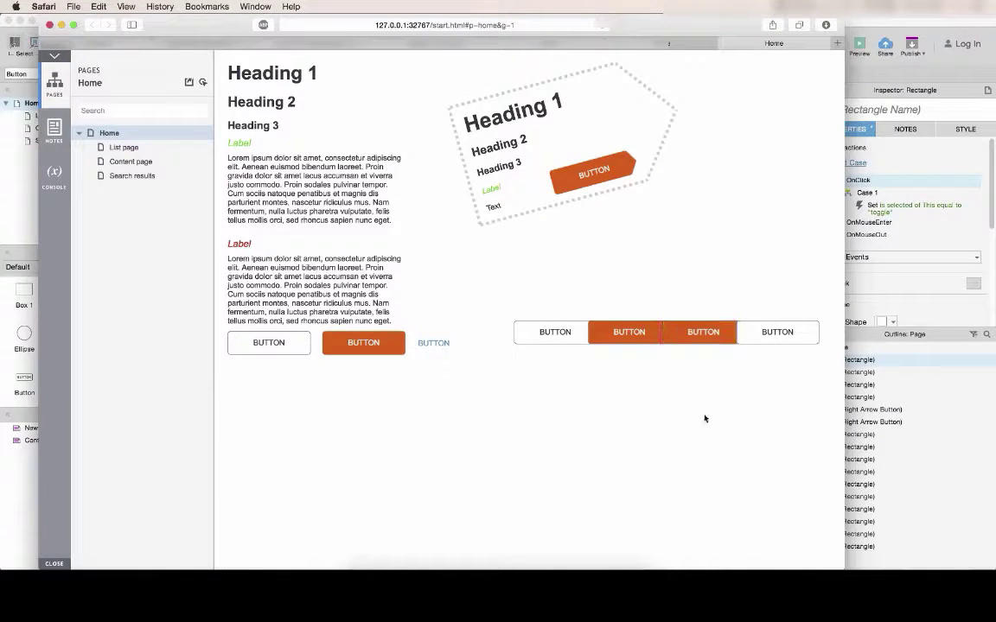
{"action": "left_click", "coordinate": [573, 338]}
{"action": "left_click", "coordinate": [630, 335]}
{"action": "left_click", "coordinate": [701, 333]}
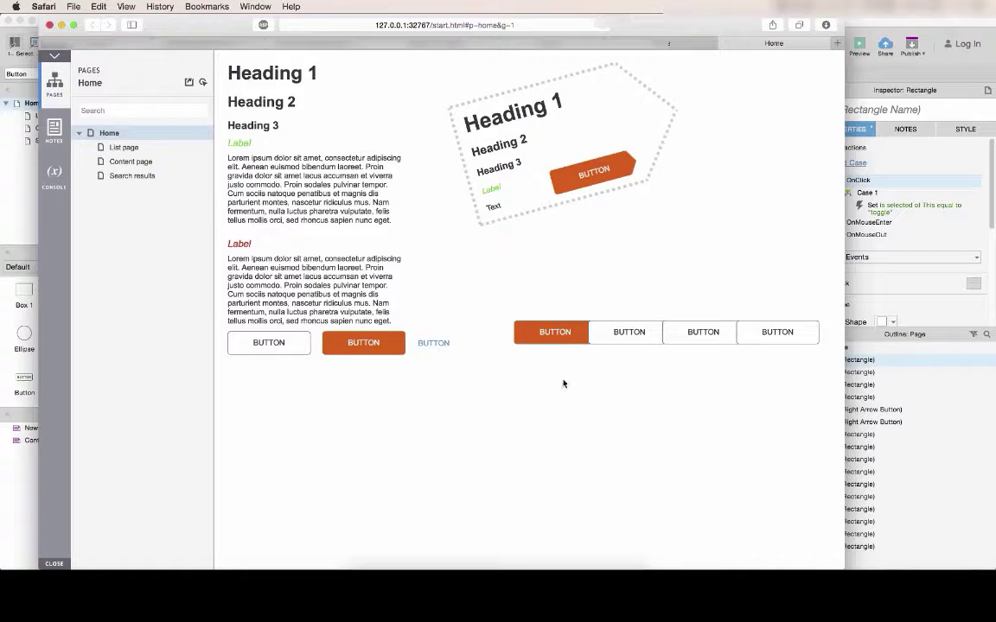
{"action": "left_click", "coordinate": [556, 339]}
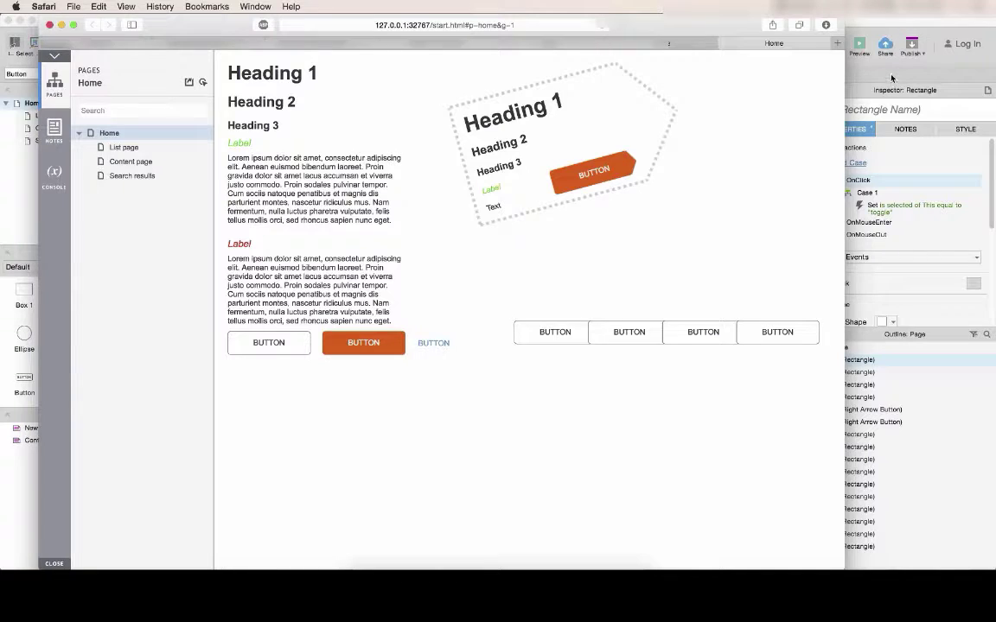
{"action": "key", "text": "super+Tab"}
- Set the first button's Disabled style to fill colour #E4E4E4 and font colour #BCBCBC
{"action": "left_click", "coordinate": [759, 256]}
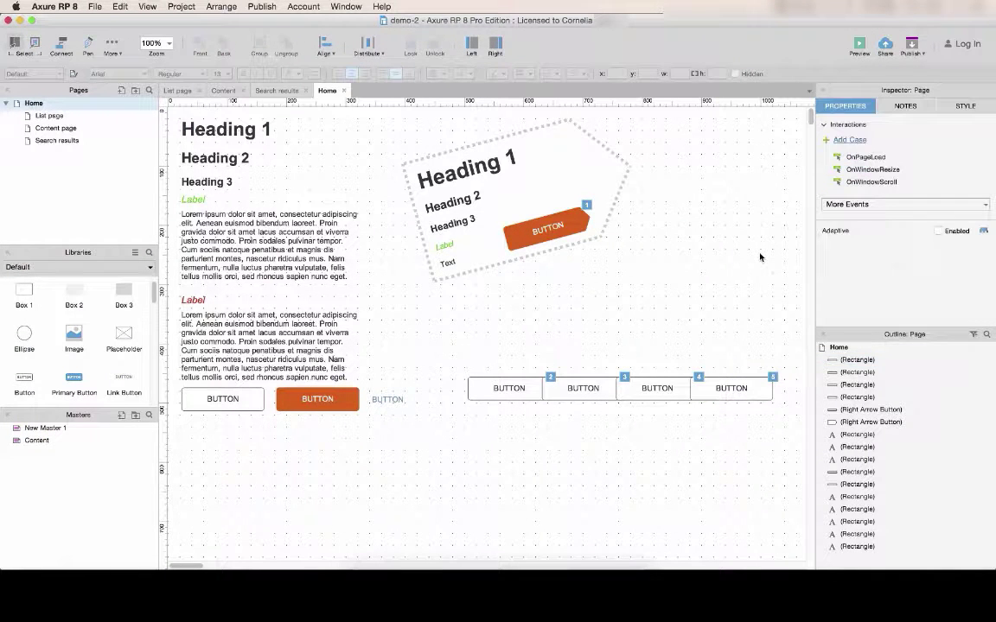
{"action": "left_click", "coordinate": [508, 390]}
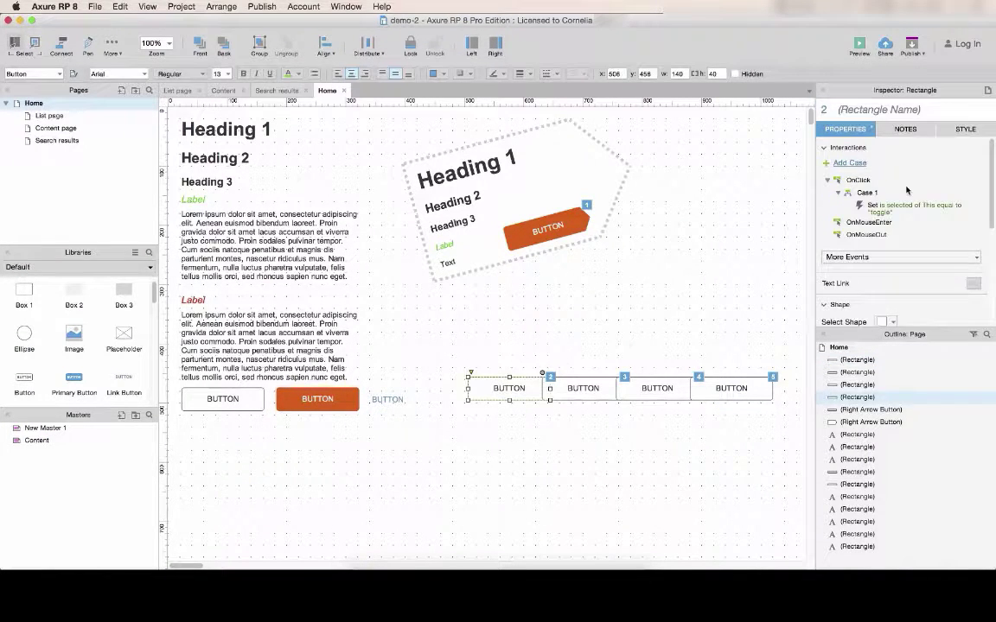
{"action": "scroll", "coordinate": [869, 233], "scroll_direction": "down", "scroll_amount": 5}
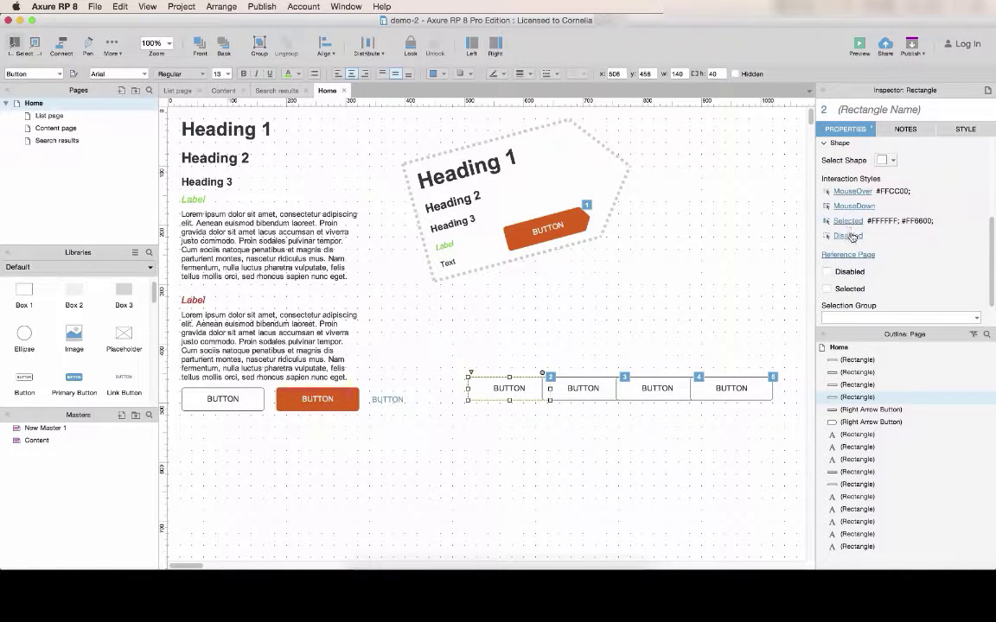
{"action": "left_click", "coordinate": [847, 235]}
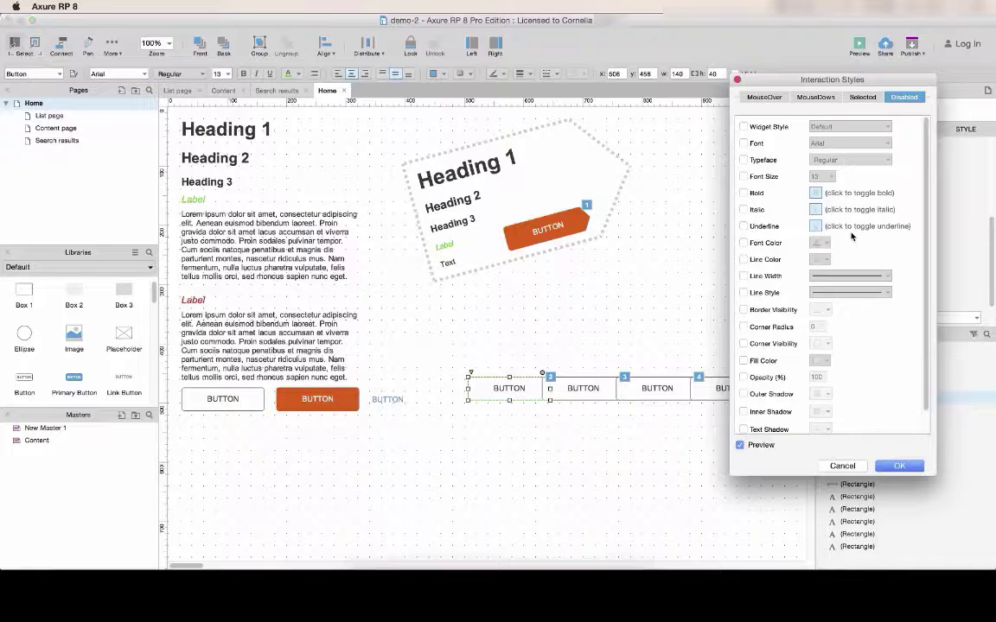
{"action": "left_click", "coordinate": [742, 360]}
{"action": "left_click", "coordinate": [824, 361]}
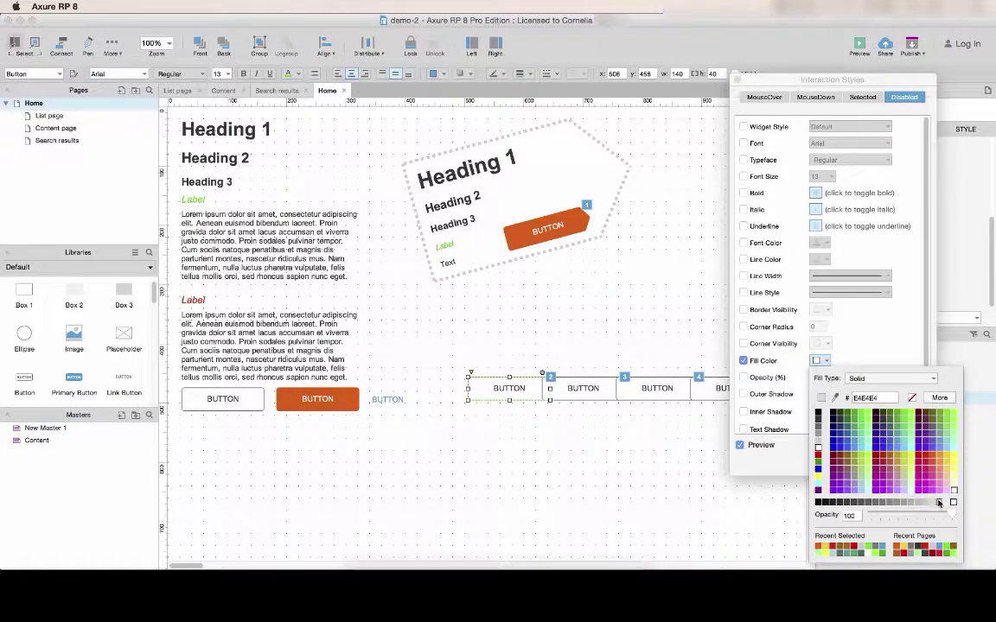
{"action": "left_click", "coordinate": [819, 432]}
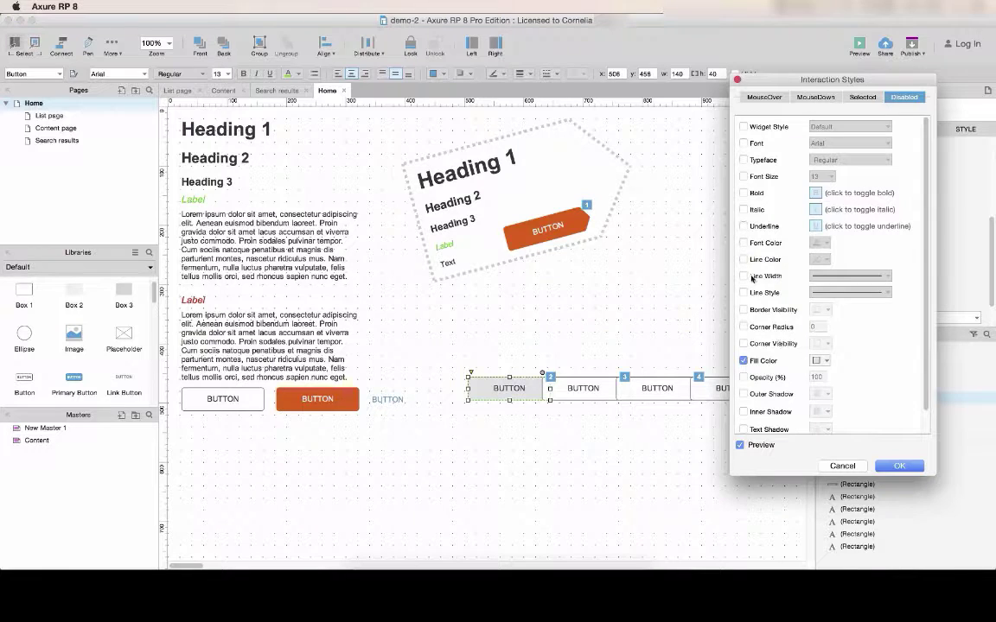
{"action": "left_click", "coordinate": [742, 243]}
{"action": "left_click", "coordinate": [823, 242]}
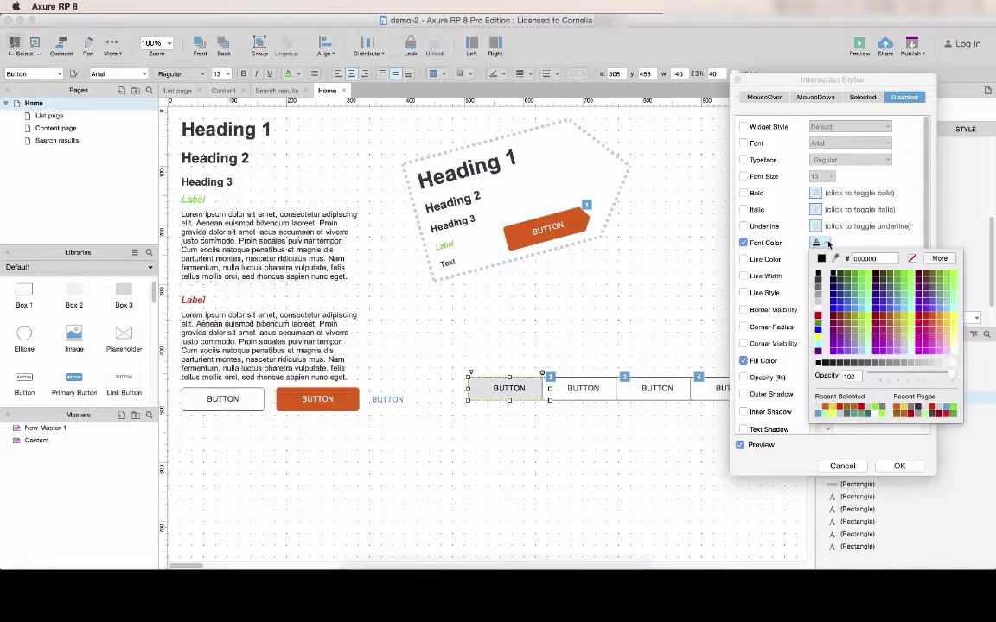
{"action": "left_click", "coordinate": [828, 325]}
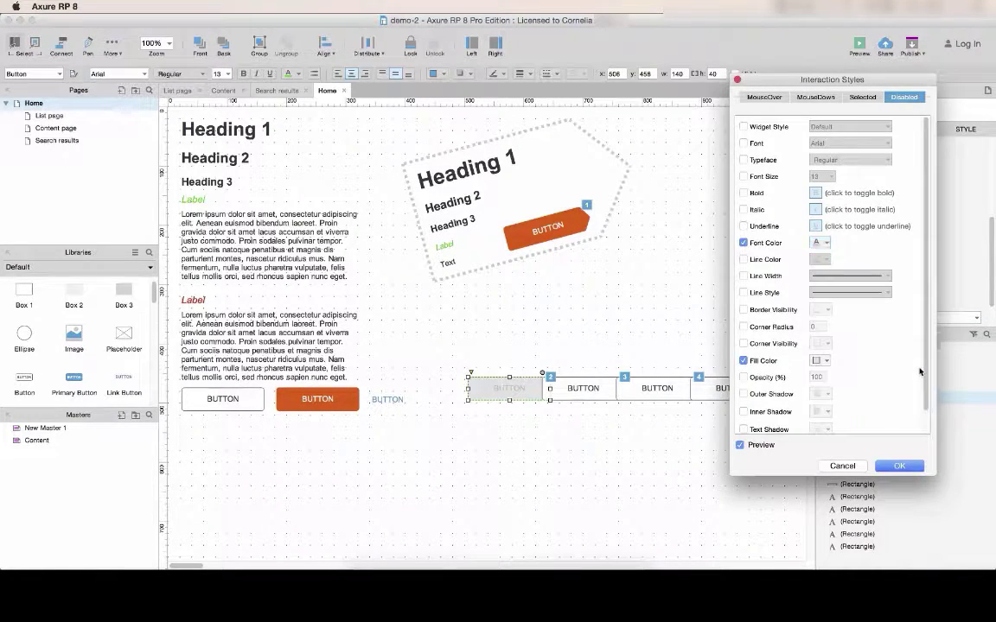
- Confirm the disabled style, then add an Enable/Disable action to the second button's OnClick case, showing unnamed widgets
{"action": "left_click", "coordinate": [913, 465]}
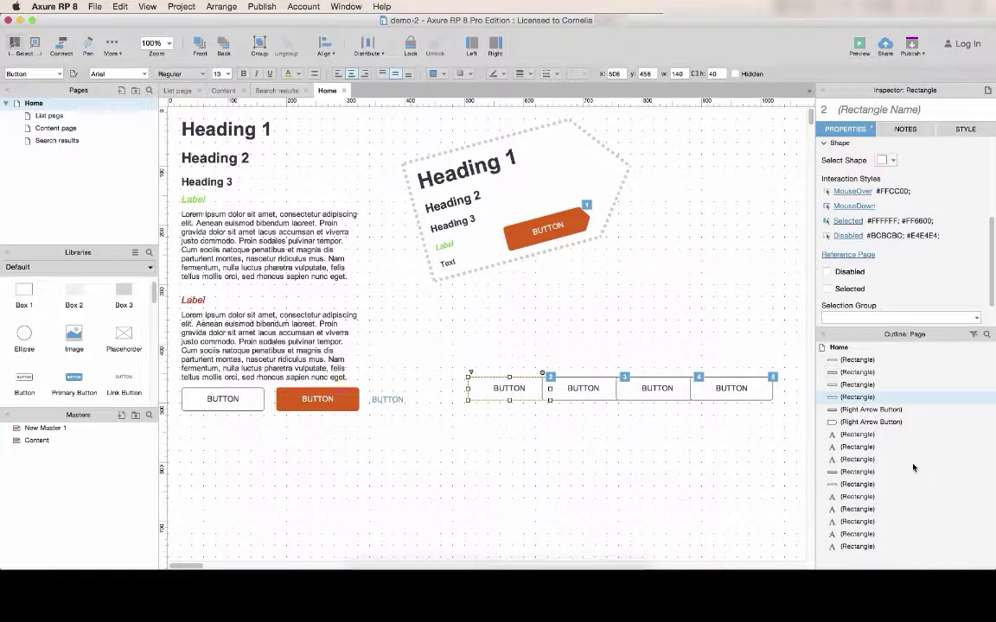
{"action": "left_click", "coordinate": [573, 481]}
{"action": "left_click", "coordinate": [535, 388]}
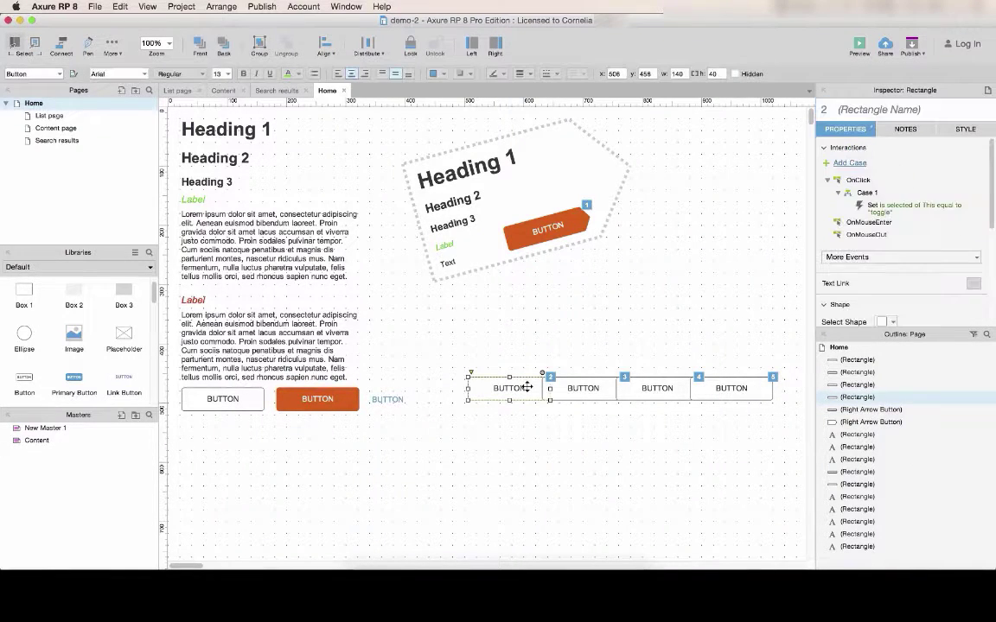
{"action": "left_click", "coordinate": [582, 387]}
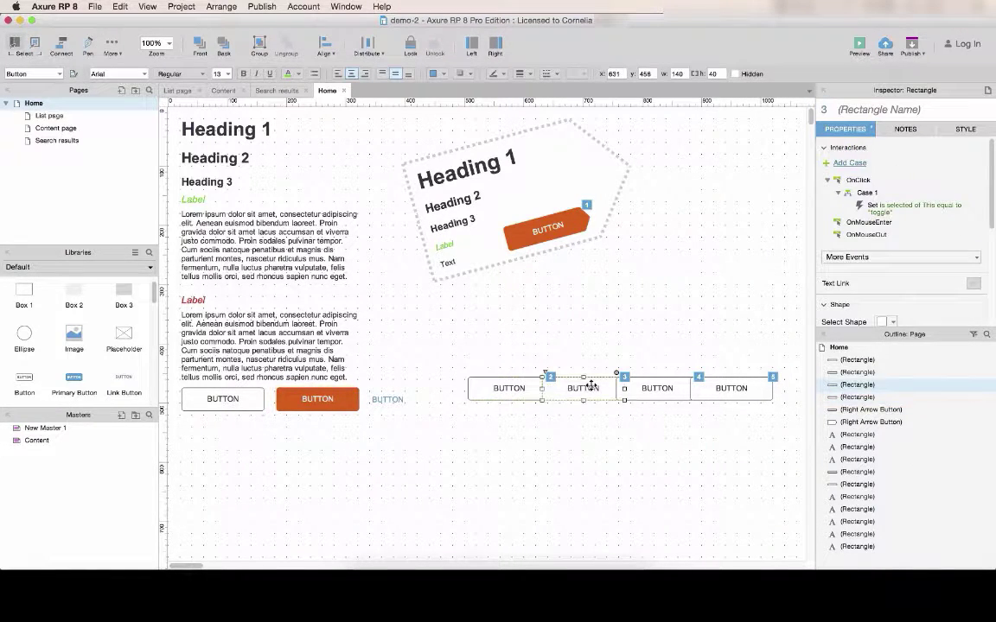
{"action": "double_click", "coordinate": [874, 205]}
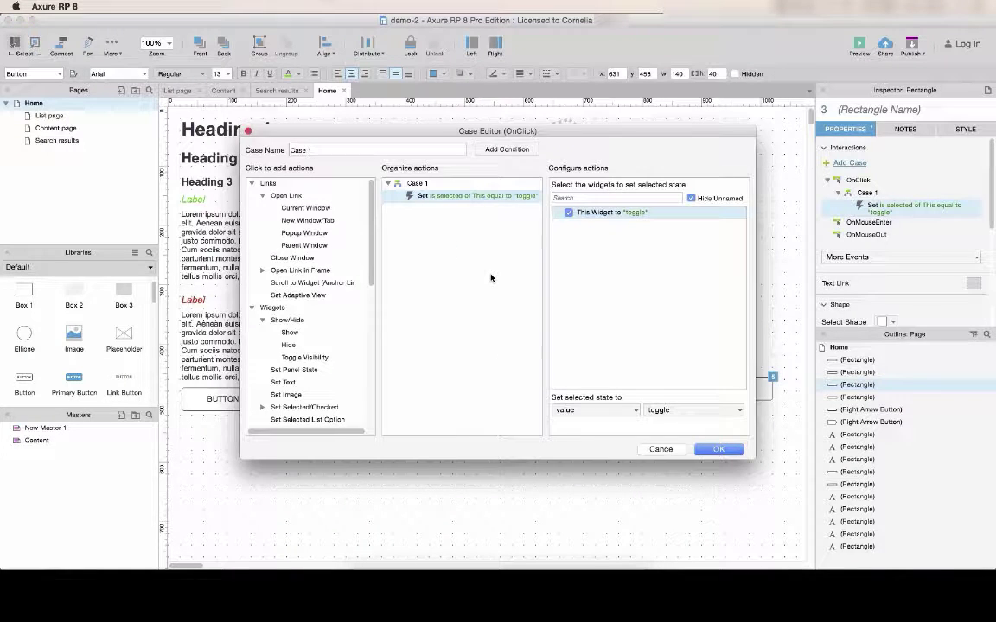
{"action": "scroll", "coordinate": [324, 363], "scroll_direction": "down", "scroll_amount": 6}
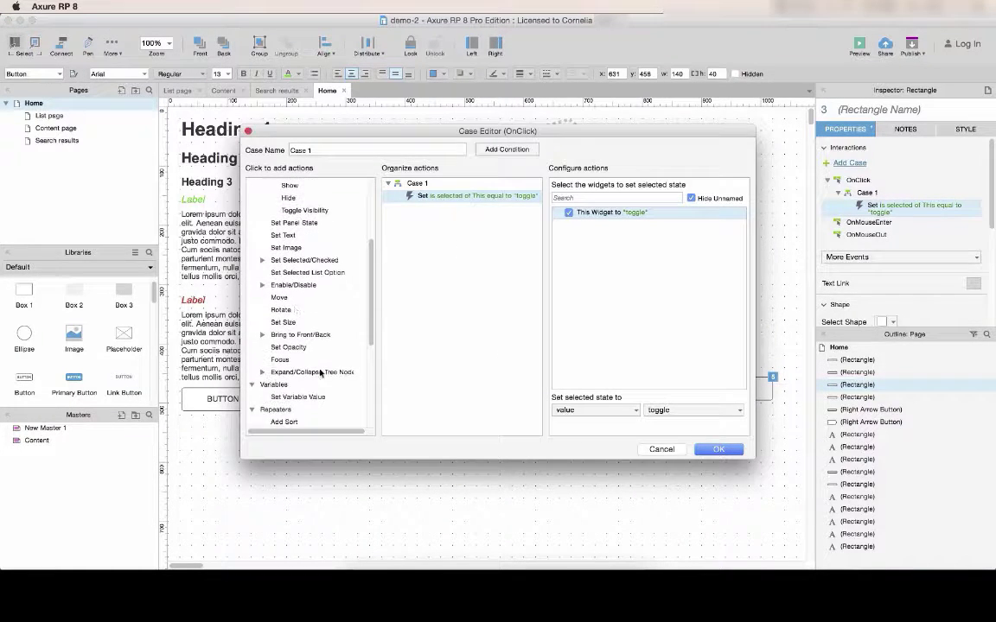
{"action": "left_click", "coordinate": [285, 288]}
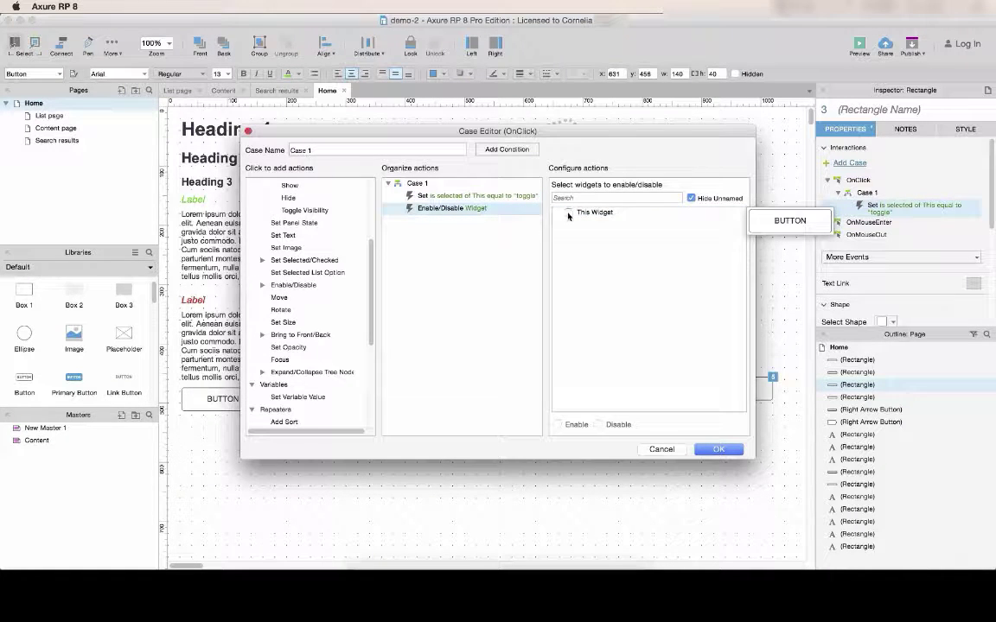
{"action": "left_click", "coordinate": [691, 198]}
- Keep the new action and name the first menu button FirstButton
{"action": "left_click", "coordinate": [718, 448]}
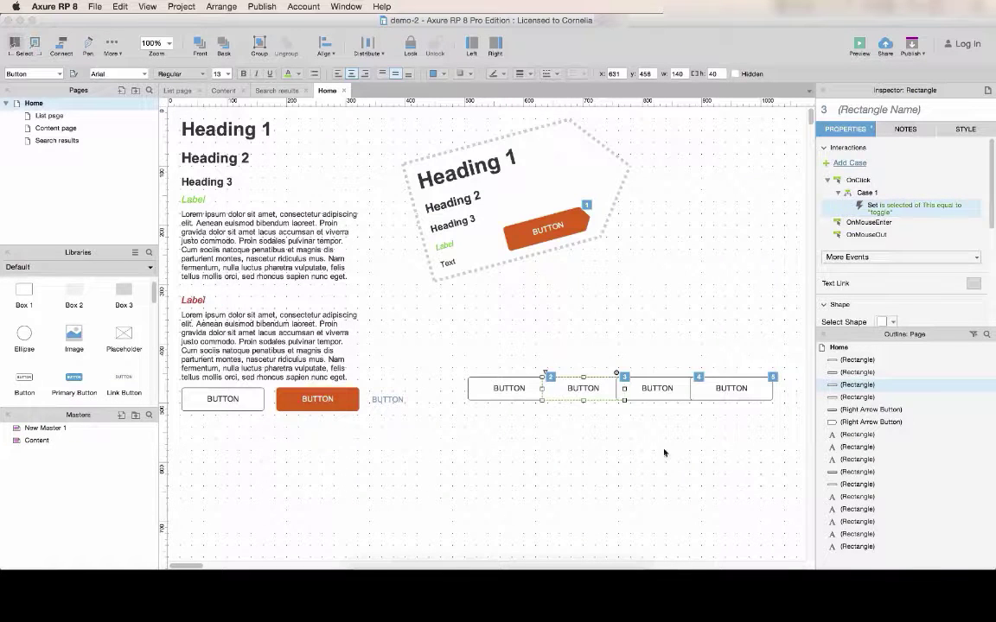
{"action": "left_click", "coordinate": [509, 389]}
{"action": "left_click", "coordinate": [888, 110]}
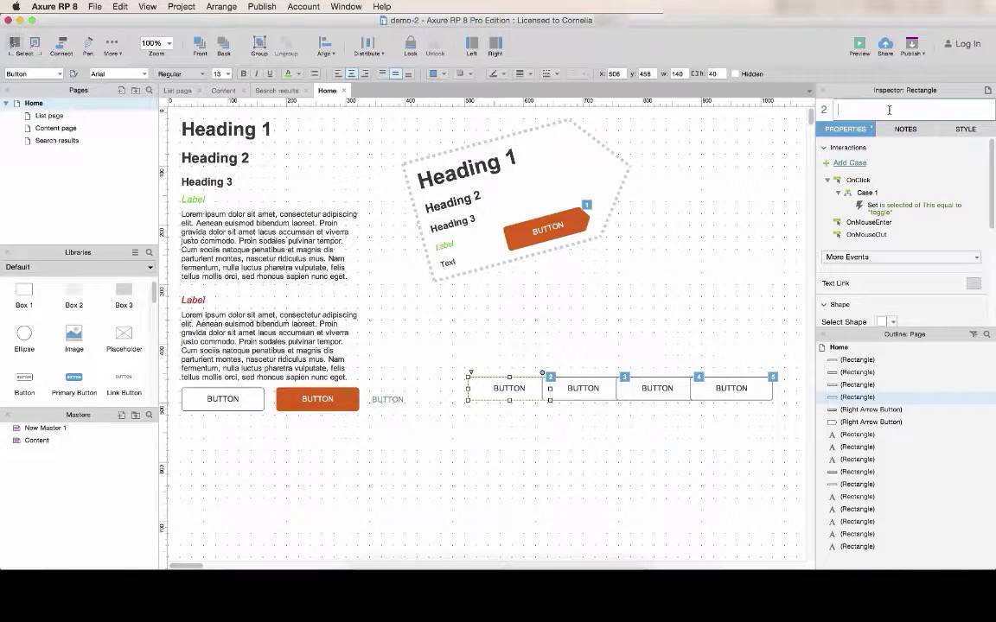
{"action": "type", "text": "FirstButton"}
{"action": "left_click", "coordinate": [526, 372]}
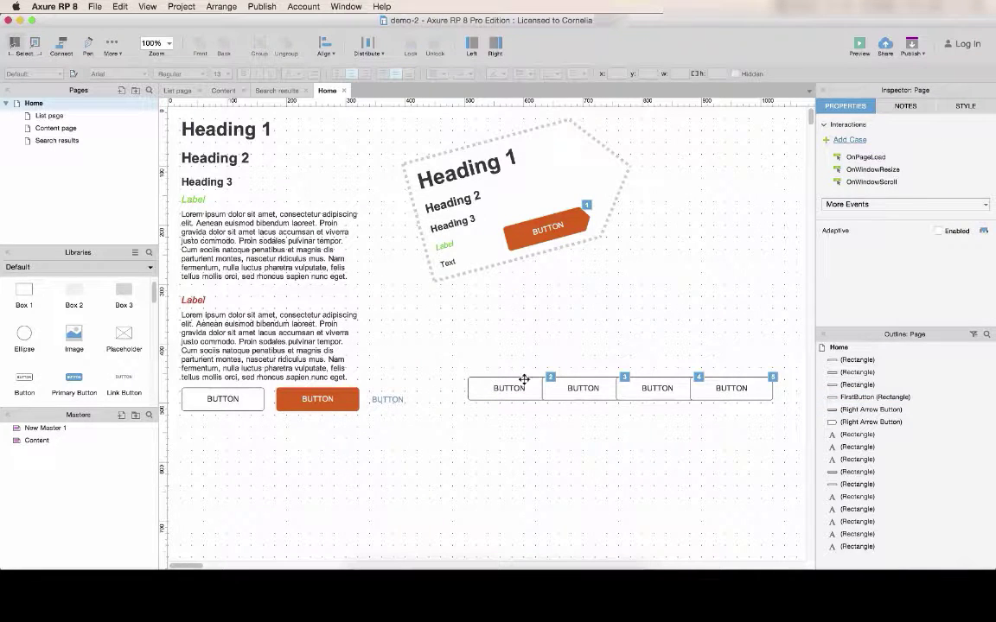
- Make the second button's Enable/Disable action target FirstButton and set it to Disable
{"action": "left_click", "coordinate": [584, 389]}
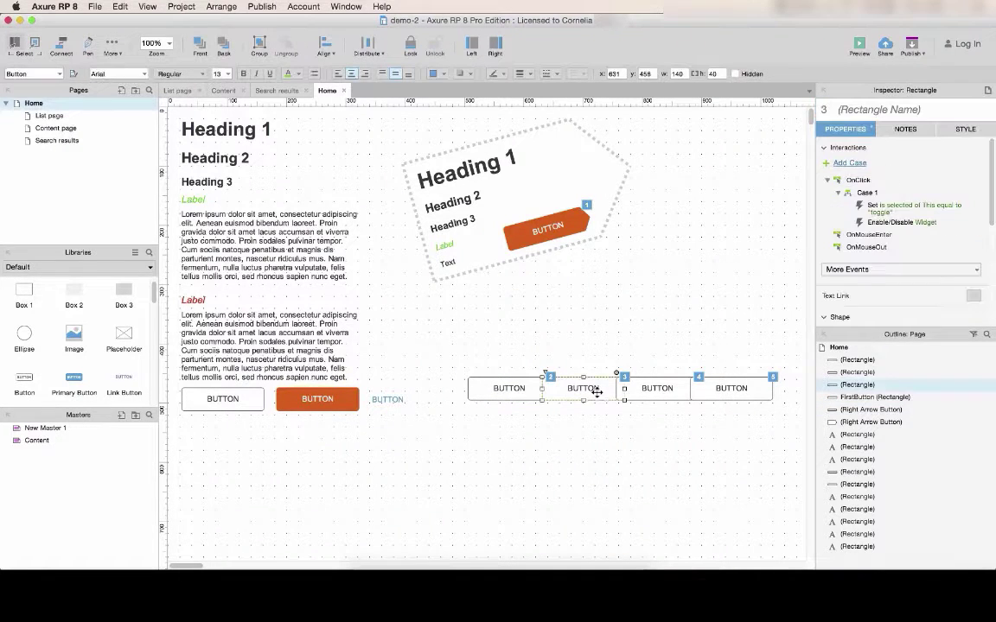
{"action": "double_click", "coordinate": [917, 223]}
{"action": "left_click", "coordinate": [690, 199]}
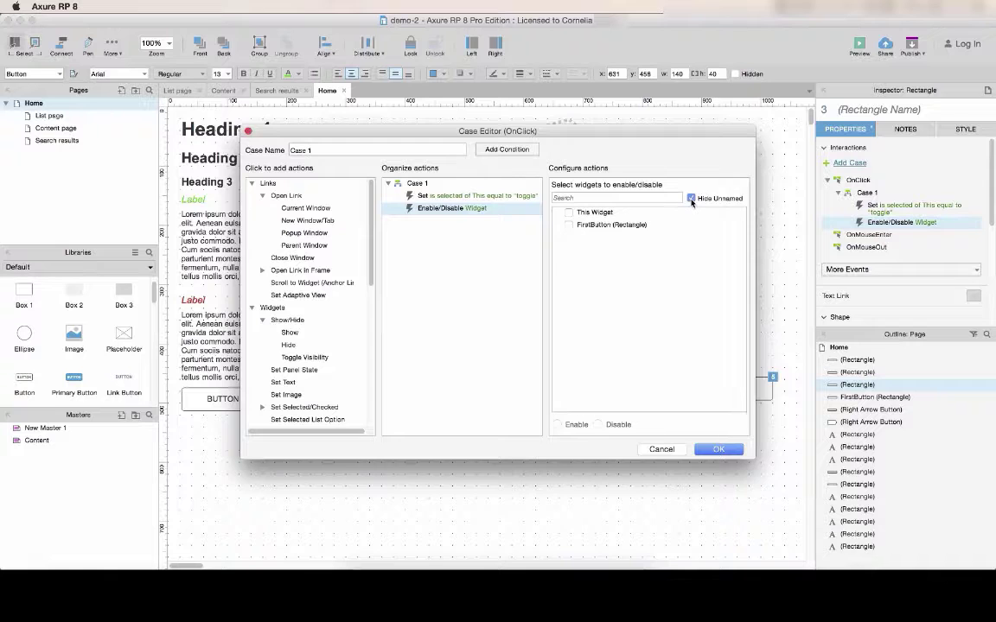
{"action": "left_click", "coordinate": [567, 224]}
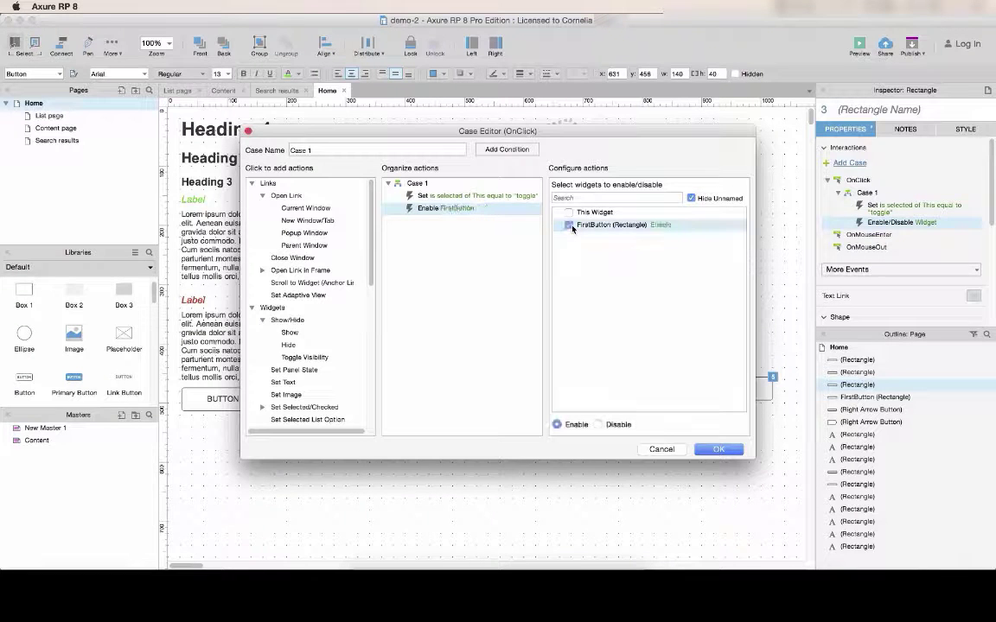
{"action": "left_click", "coordinate": [598, 425]}
{"action": "left_click", "coordinate": [717, 449]}
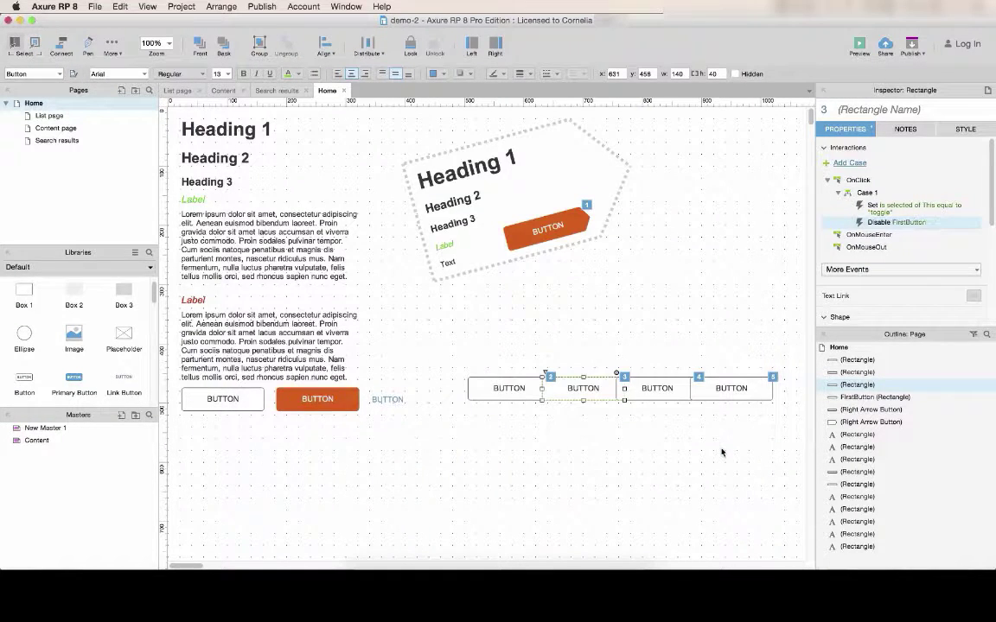
{"action": "left_click", "coordinate": [721, 451]}
- Preview the Home page prototype in Safari
{"action": "left_click", "coordinate": [859, 42]}
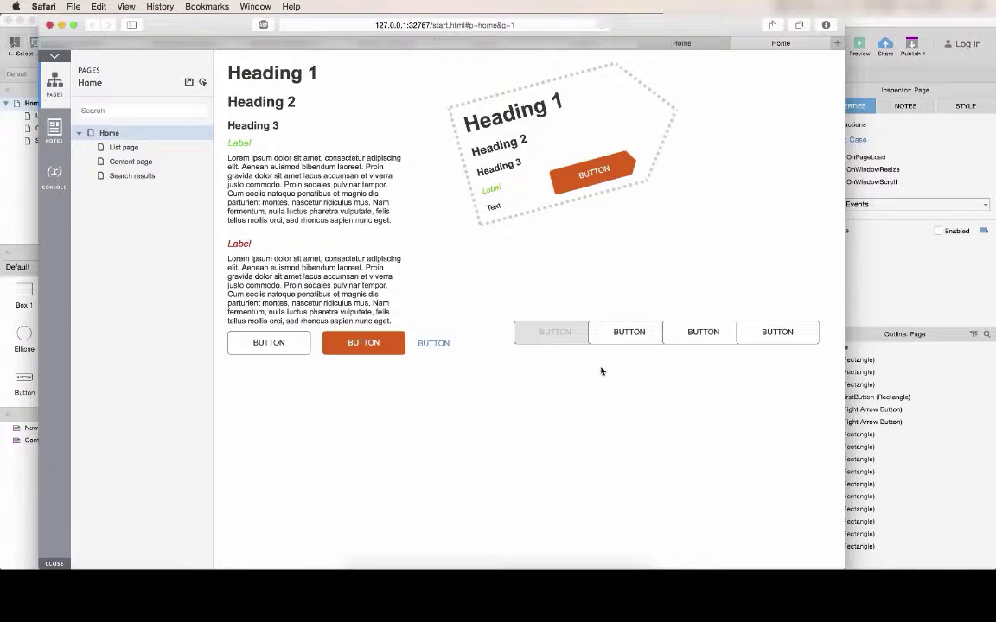
- Back in Axure, review the Disabled and Selected settings of all four menu buttons
{"action": "left_click", "coordinate": [888, 283]}
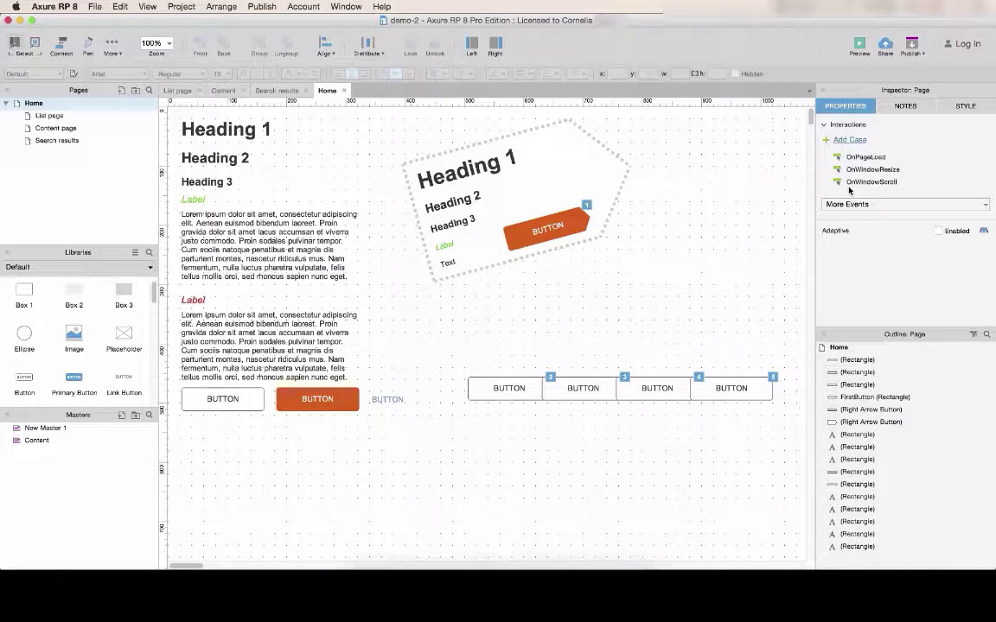
{"action": "left_click", "coordinate": [506, 387]}
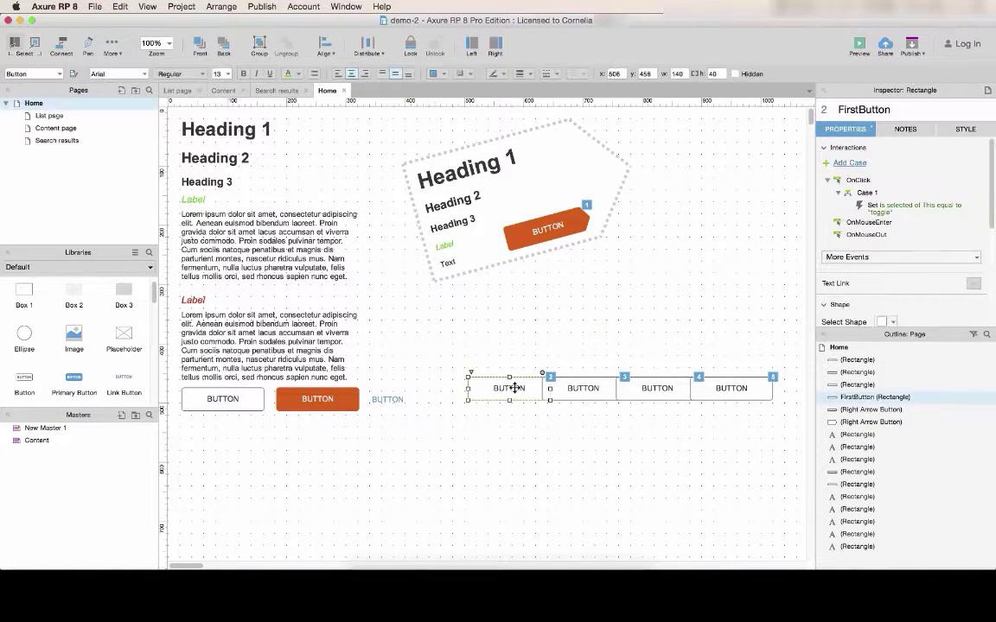
{"action": "left_click", "coordinate": [662, 382]}
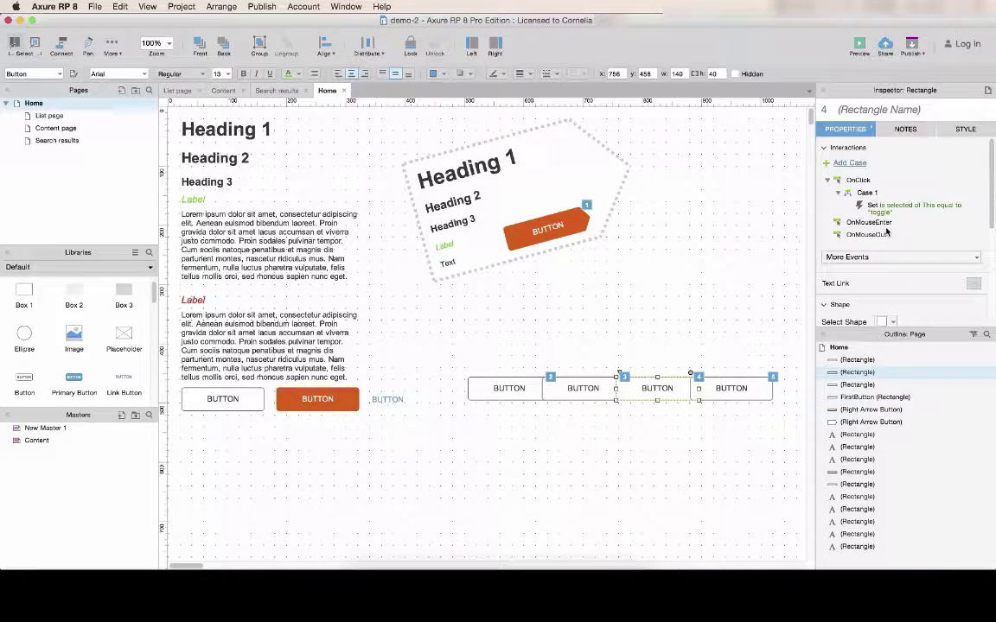
{"action": "scroll", "coordinate": [886, 230], "scroll_direction": "down", "scroll_amount": 5}
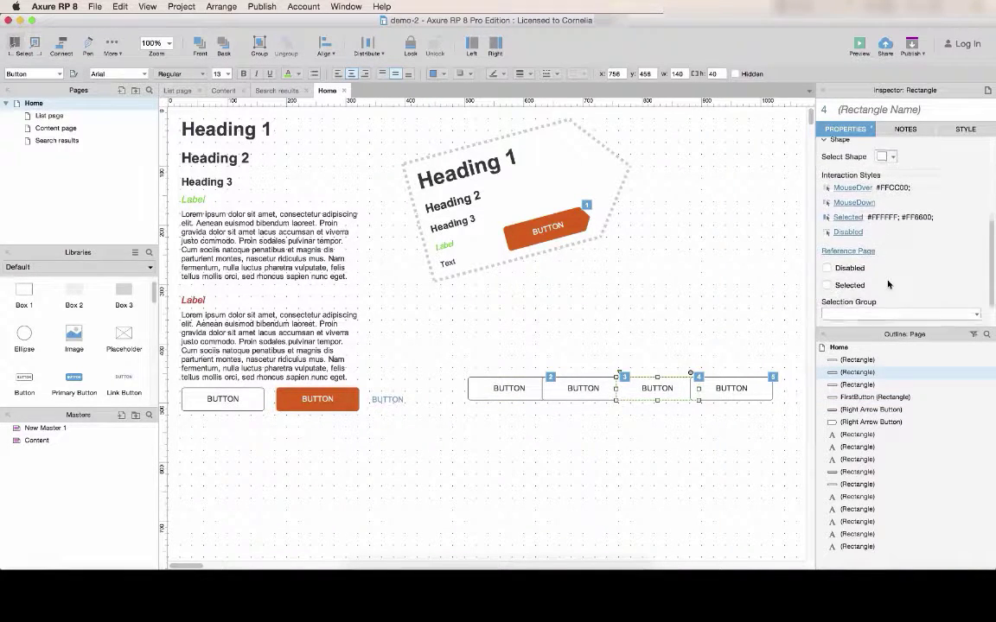
{"action": "scroll", "coordinate": [888, 284], "scroll_direction": "down", "scroll_amount": 1}
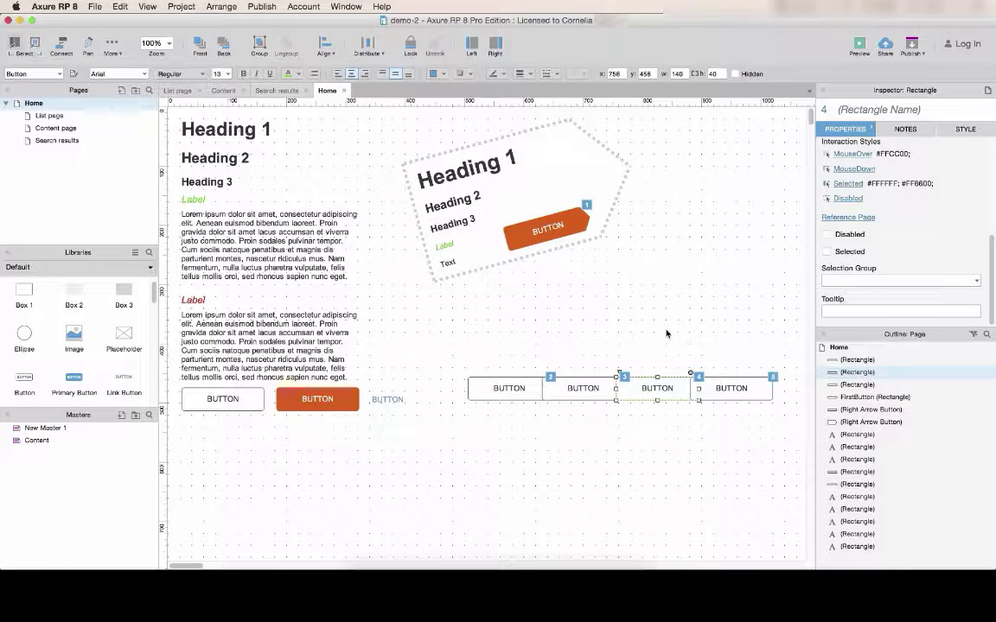
{"action": "left_click", "coordinate": [735, 382]}
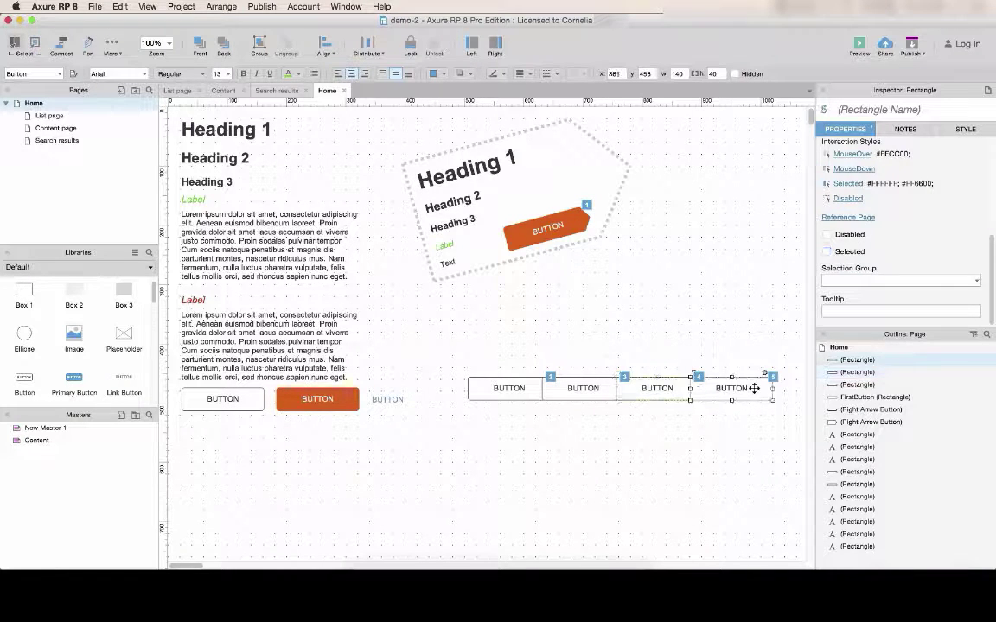
{"action": "left_click", "coordinate": [495, 391]}
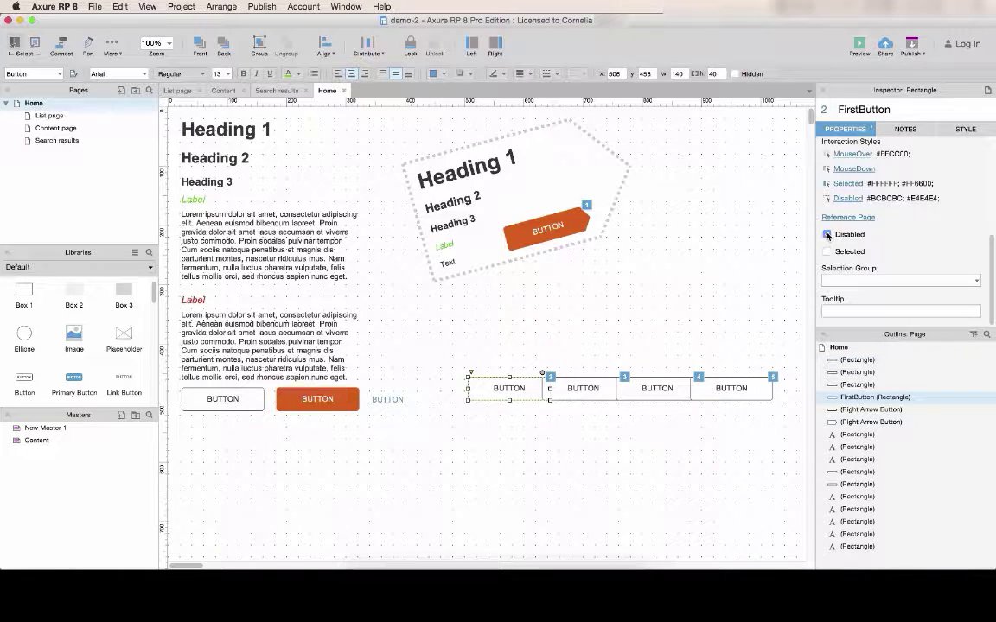
{"action": "left_click", "coordinate": [604, 383]}
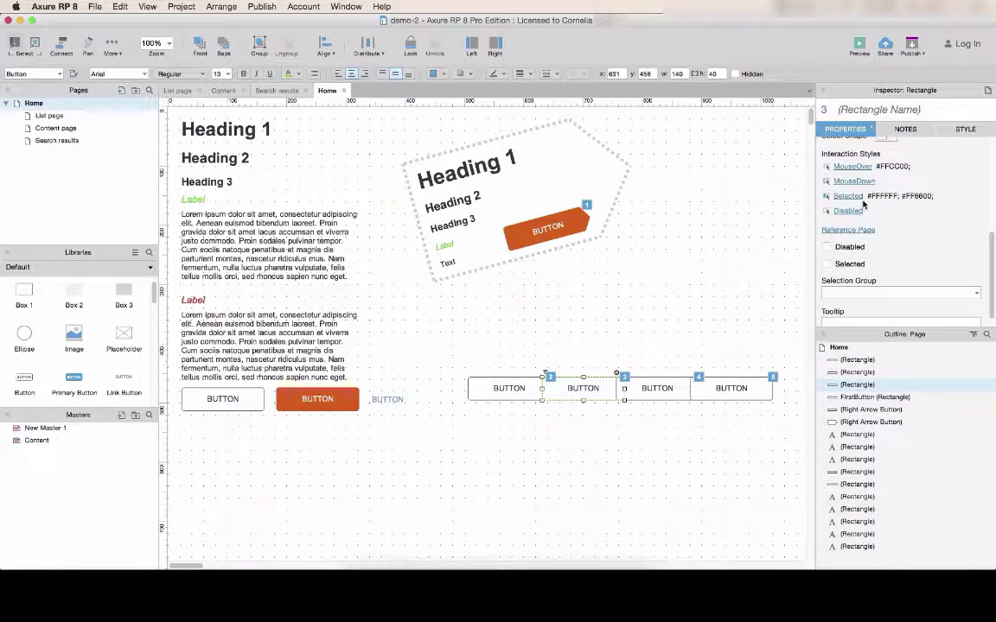
- Switch the second button's action from Disable to Enable FirstButton and preview again
{"action": "scroll", "coordinate": [898, 205], "scroll_direction": "up", "scroll_amount": 5}
{"action": "double_click", "coordinate": [882, 222]}
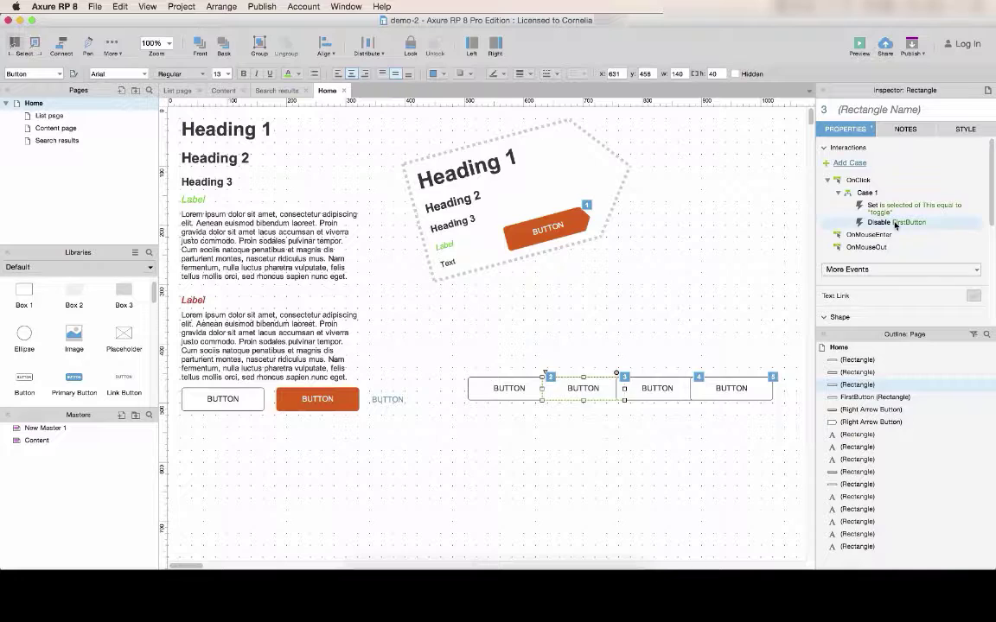
{"action": "left_click", "coordinate": [574, 425]}
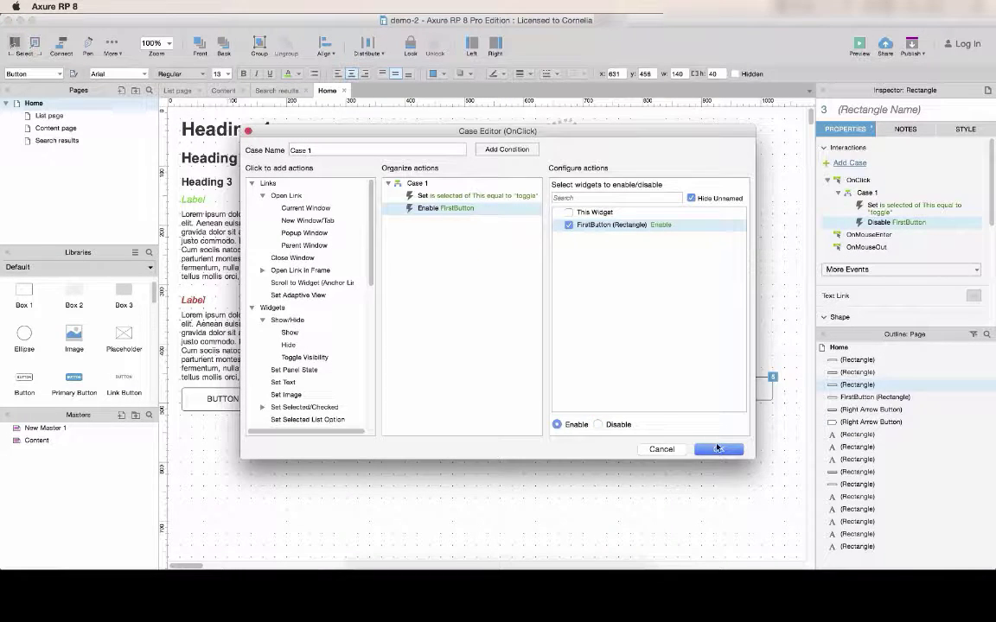
{"action": "left_click", "coordinate": [721, 450]}
{"action": "left_click", "coordinate": [859, 45]}
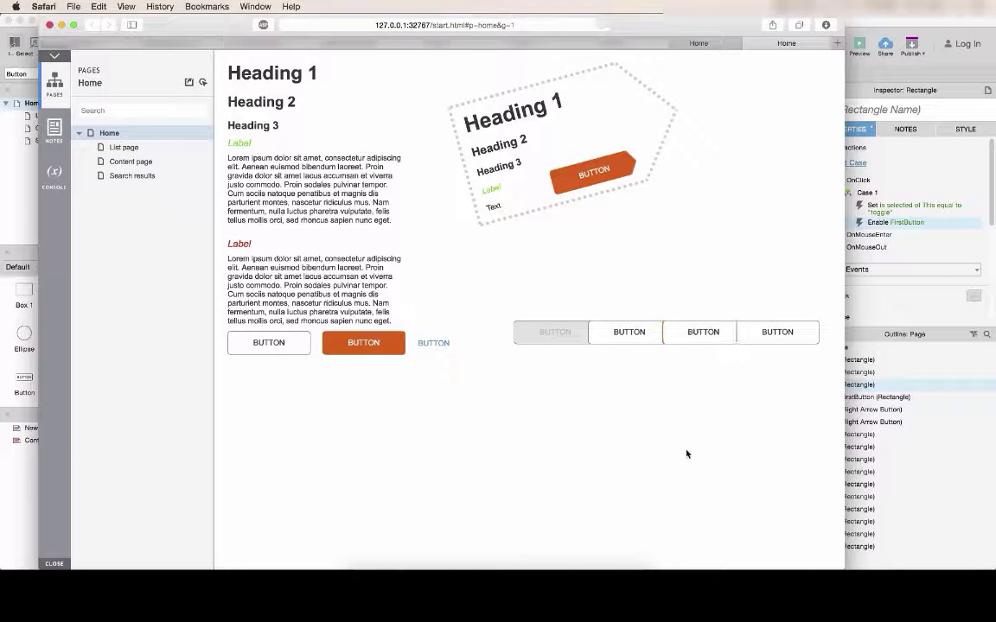
- In Safari, confirm the second button enables FirstButton, select all four buttons, and return to Axure
{"action": "double_click", "coordinate": [564, 336]}
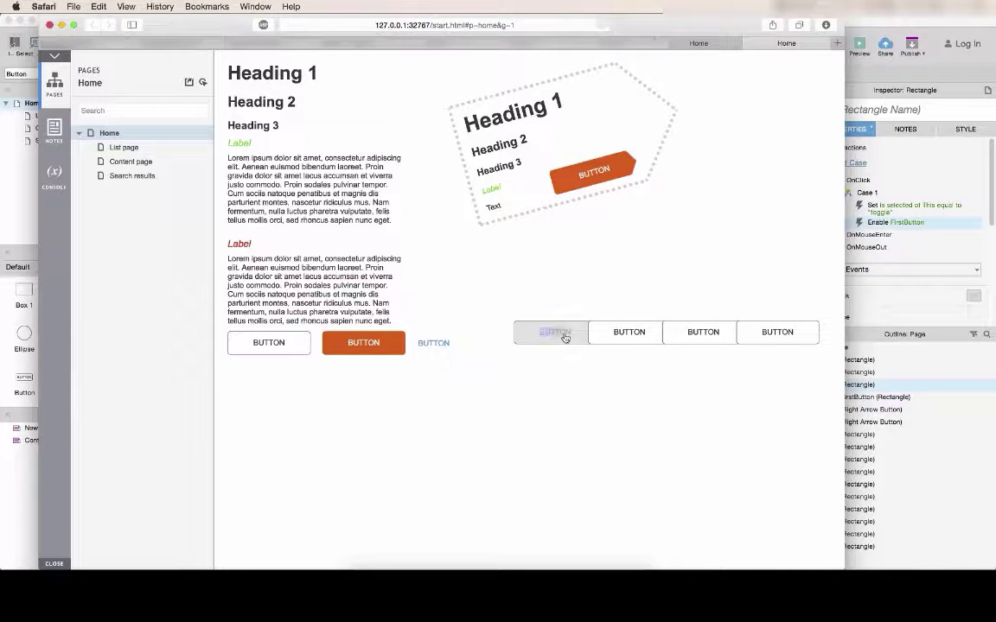
{"action": "left_click", "coordinate": [633, 334]}
{"action": "left_click", "coordinate": [531, 343]}
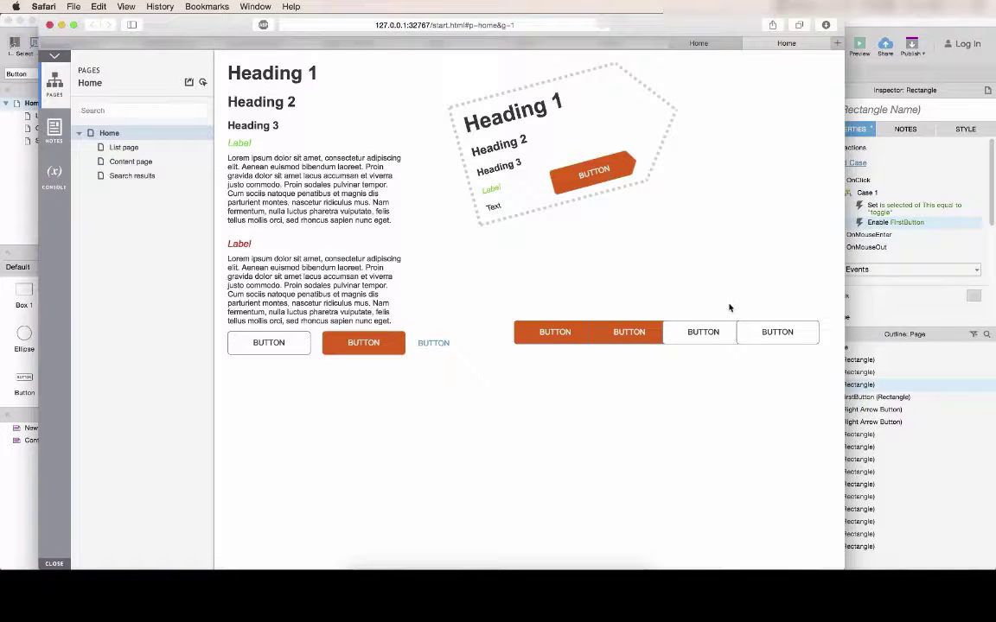
{"action": "left_click", "coordinate": [725, 330]}
{"action": "left_click", "coordinate": [769, 334]}
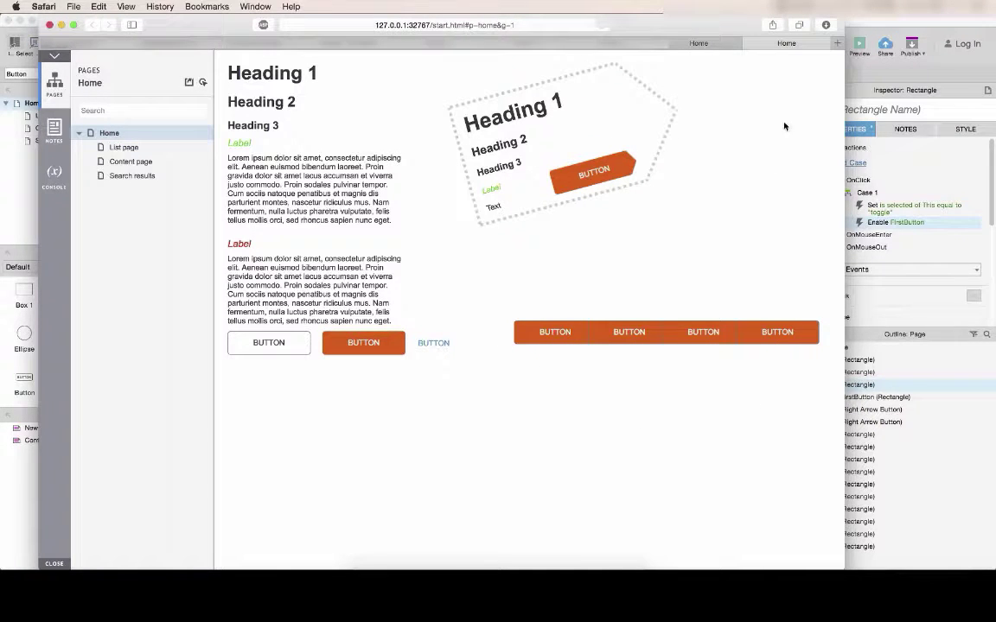
{"action": "left_click", "coordinate": [892, 69]}
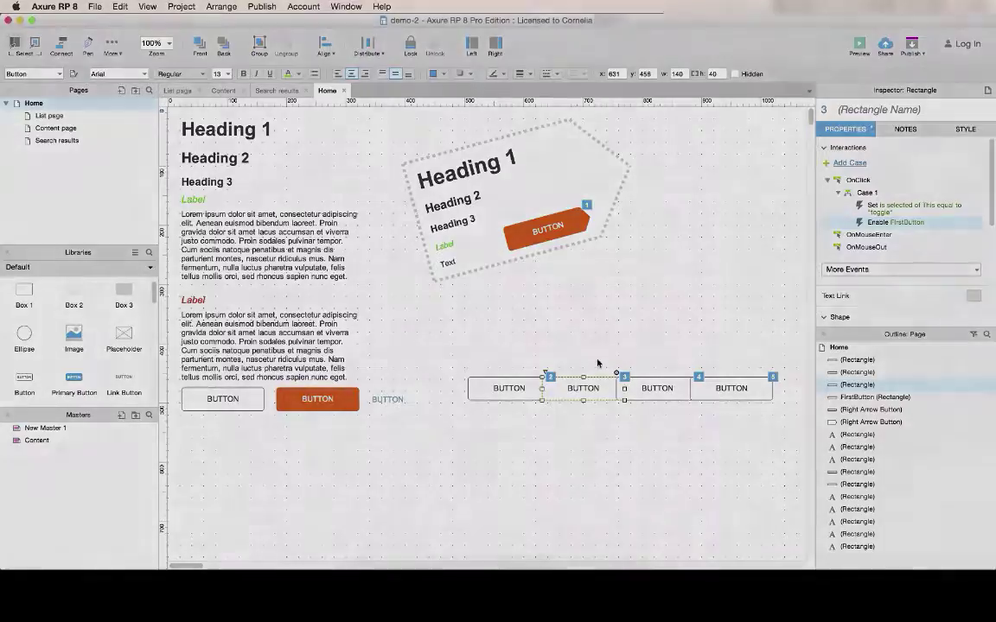